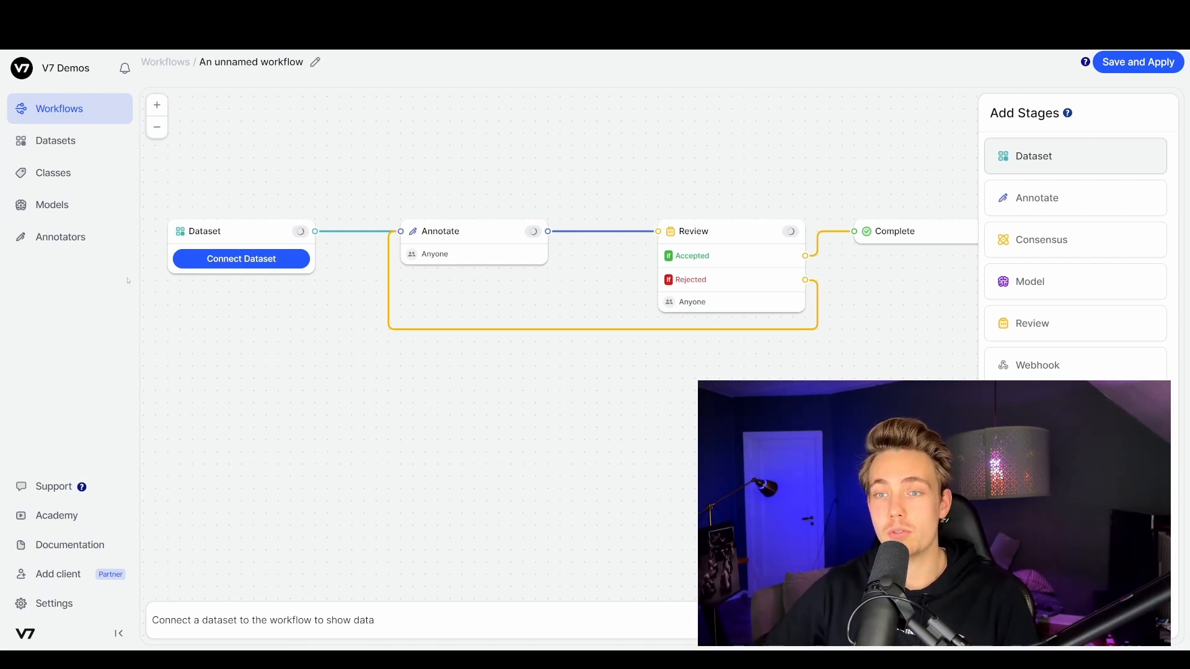
Discard the unsaved workflow and create a new workflow.
{"action": "left_click", "coordinate": [57, 110]}
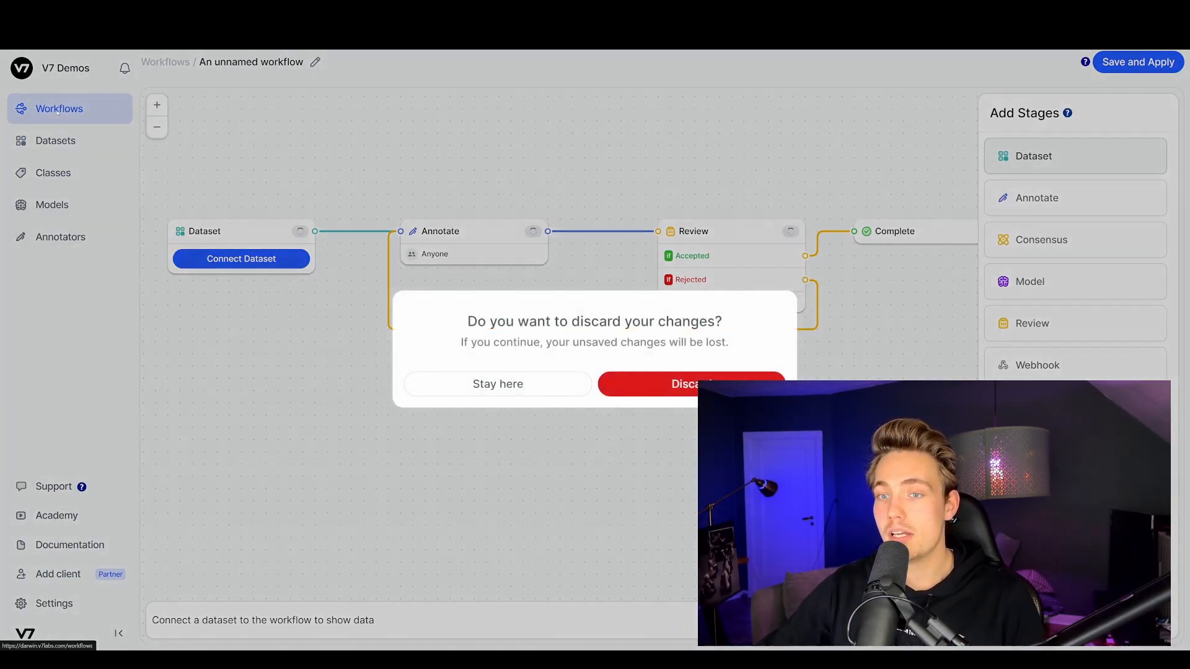
{"action": "left_click", "coordinate": [633, 384]}
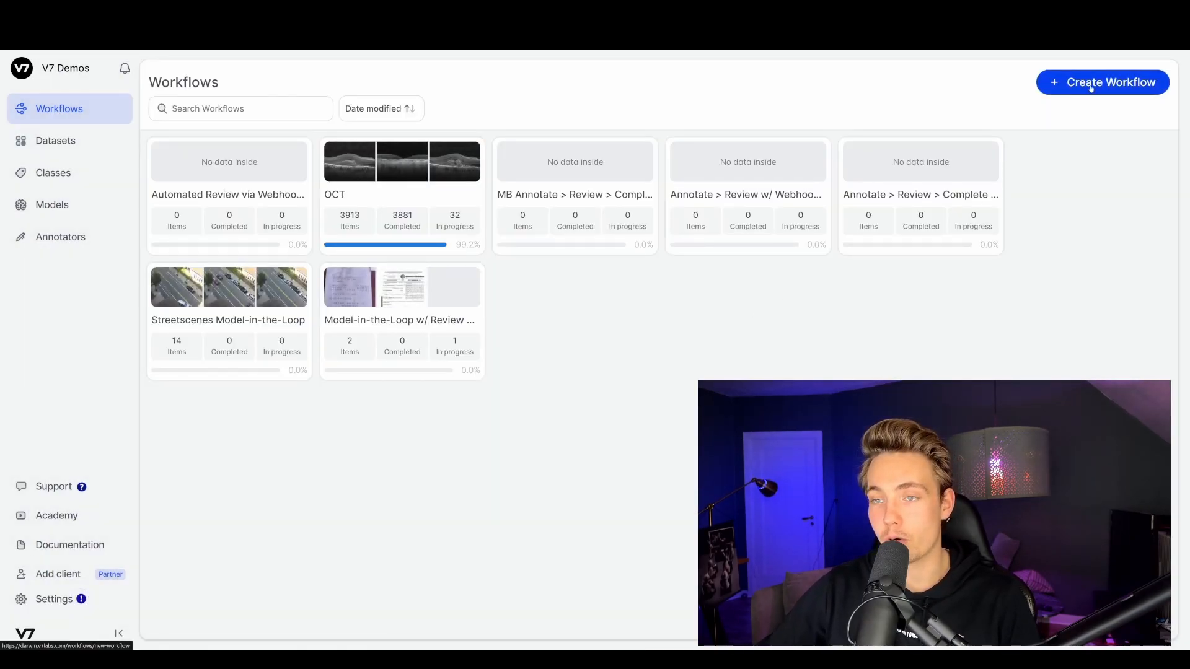
{"action": "left_click", "coordinate": [1092, 87]}
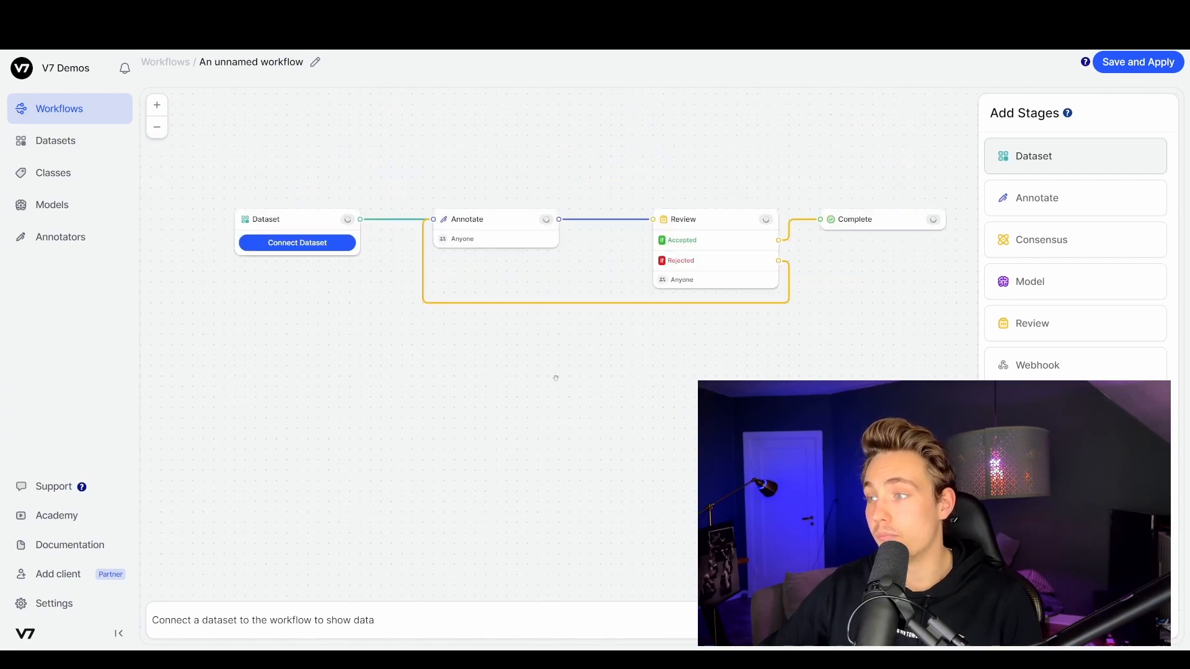
{"action": "left_click_drag", "start_coordinate": [555, 378], "coordinate": [546, 391]}
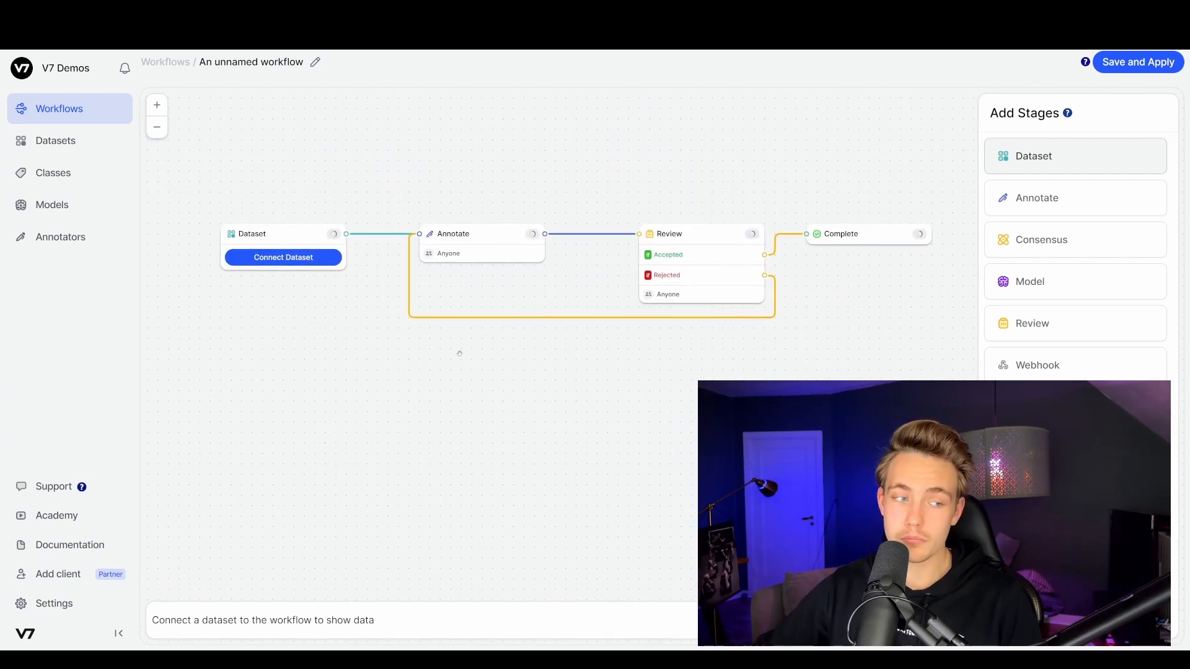
Browse the datasets available to connect to the Dataset stage without choosing one.
{"action": "left_click", "coordinate": [288, 257]}
{"action": "scroll", "coordinate": [1073, 288], "scroll_direction": "down", "scroll_amount": 1}
{"action": "scroll", "coordinate": [1072, 287], "scroll_direction": "up", "scroll_amount": 1}
{"action": "scroll", "coordinate": [1072, 287], "scroll_direction": "down", "scroll_amount": 1}
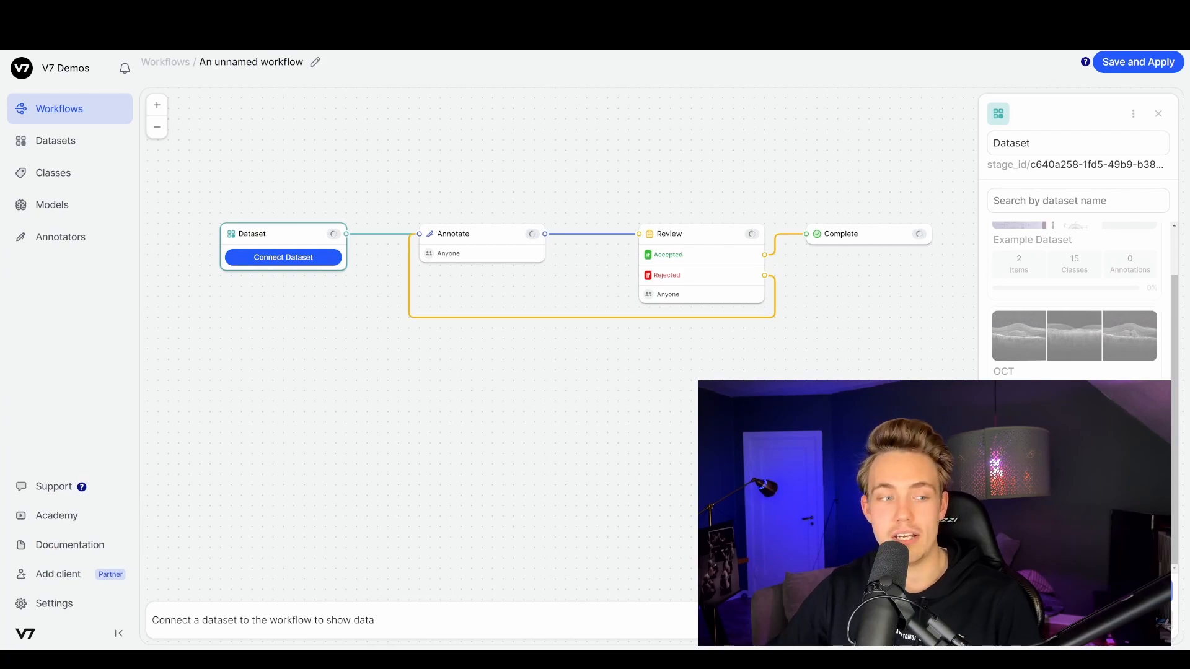
{"action": "left_click", "coordinate": [612, 395]}
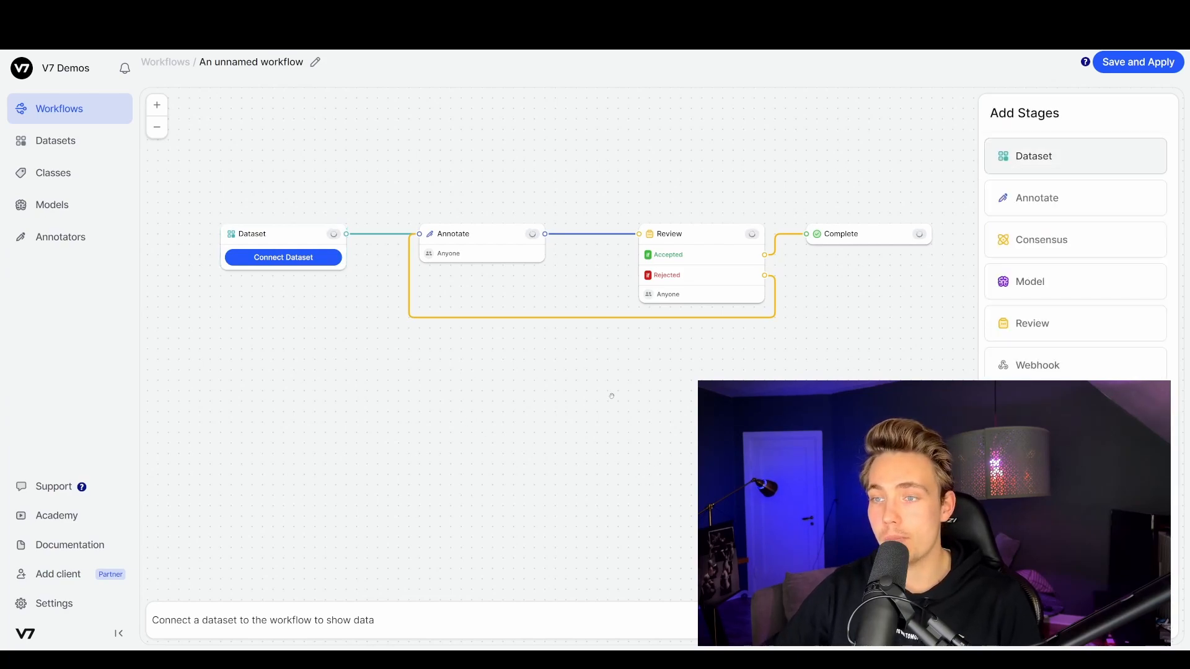
{"action": "left_click_drag", "start_coordinate": [422, 371], "coordinate": [398, 377]}
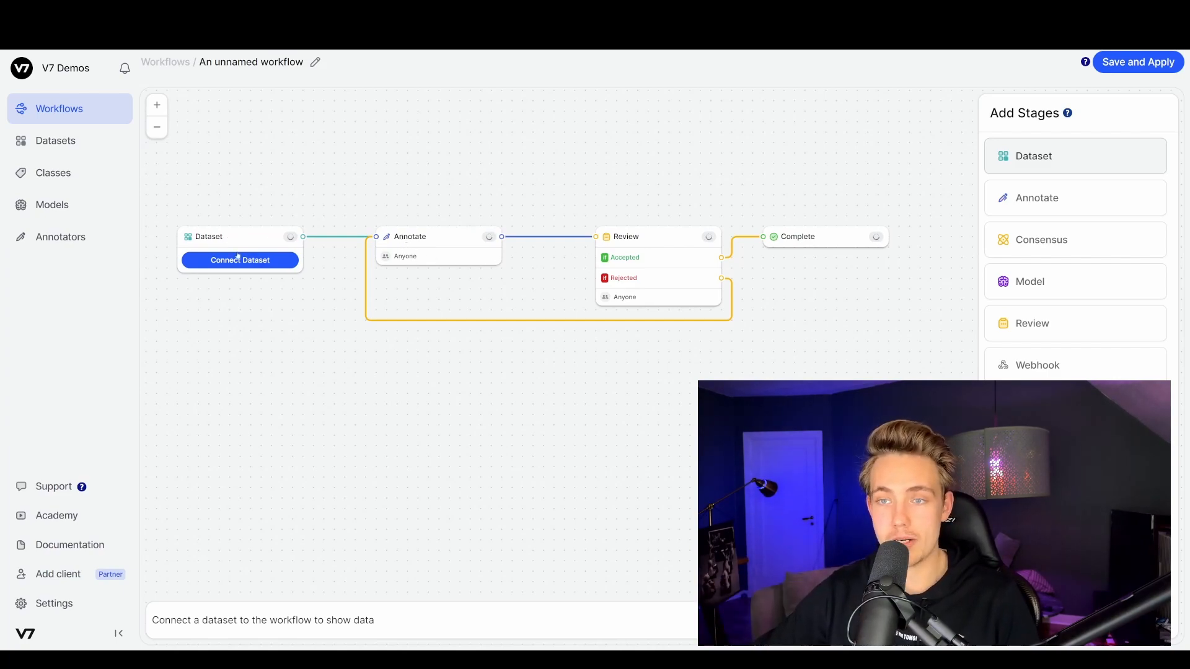
{"action": "left_click_drag", "start_coordinate": [322, 303], "coordinate": [313, 315]}
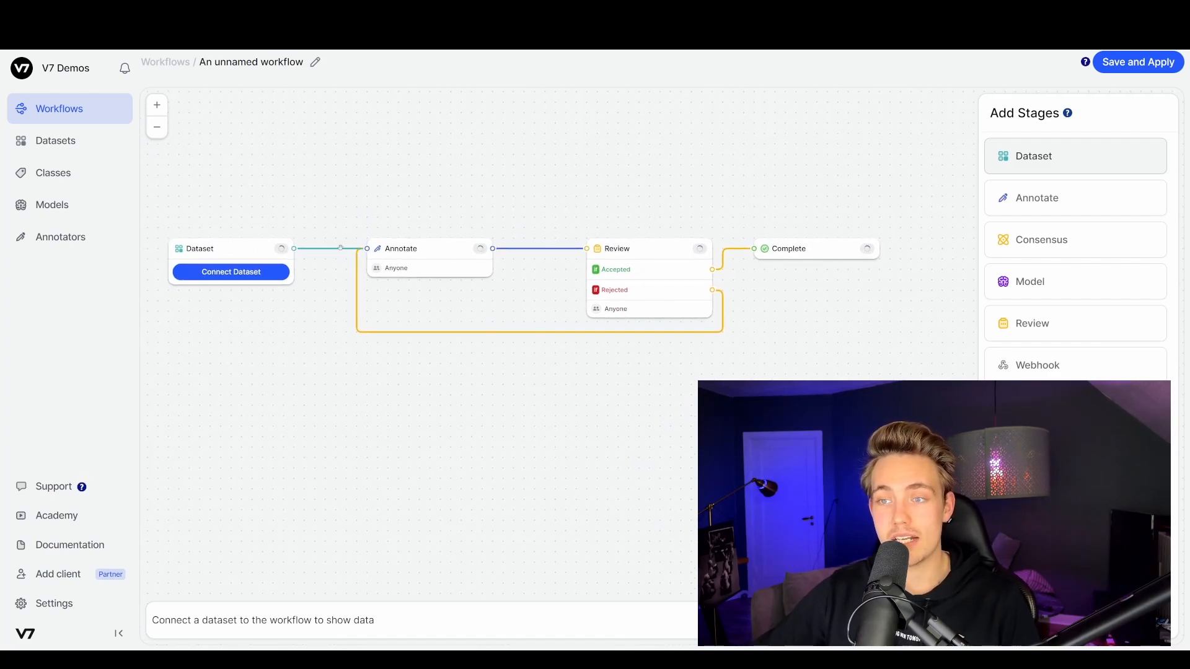
Examine the users who can be assigned to the Annotate stage.
{"action": "left_click", "coordinate": [405, 272]}
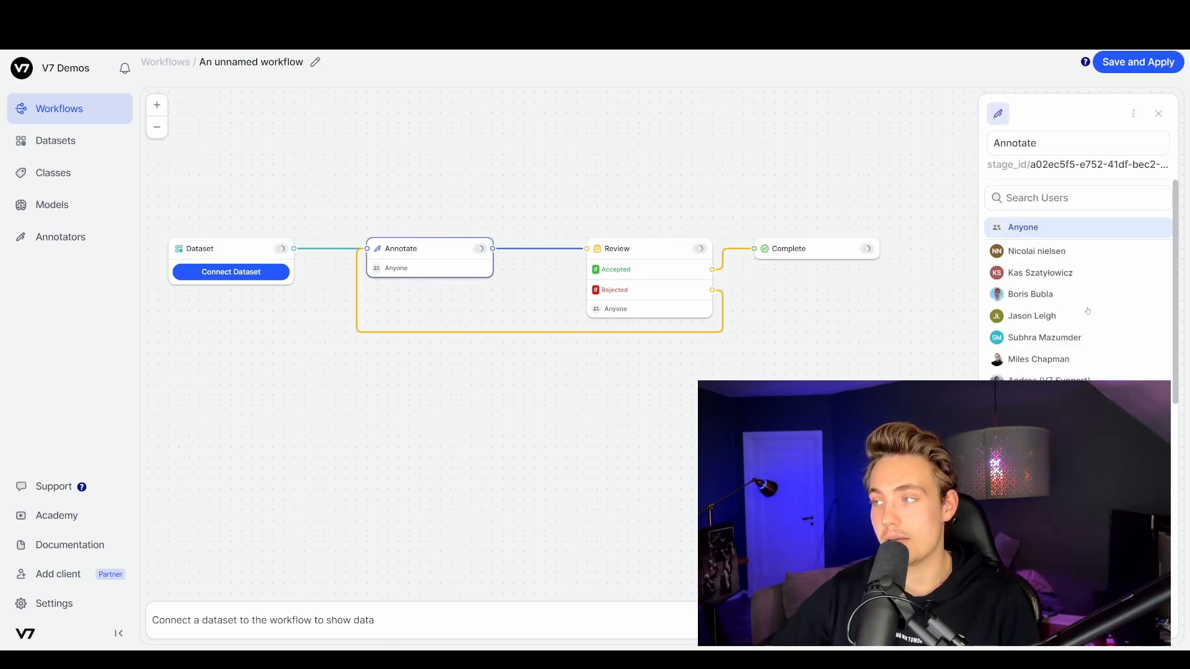
{"action": "scroll", "coordinate": [1083, 334], "scroll_direction": "down", "scroll_amount": 2}
{"action": "scroll", "coordinate": [1080, 334], "scroll_direction": "up", "scroll_amount": 1}
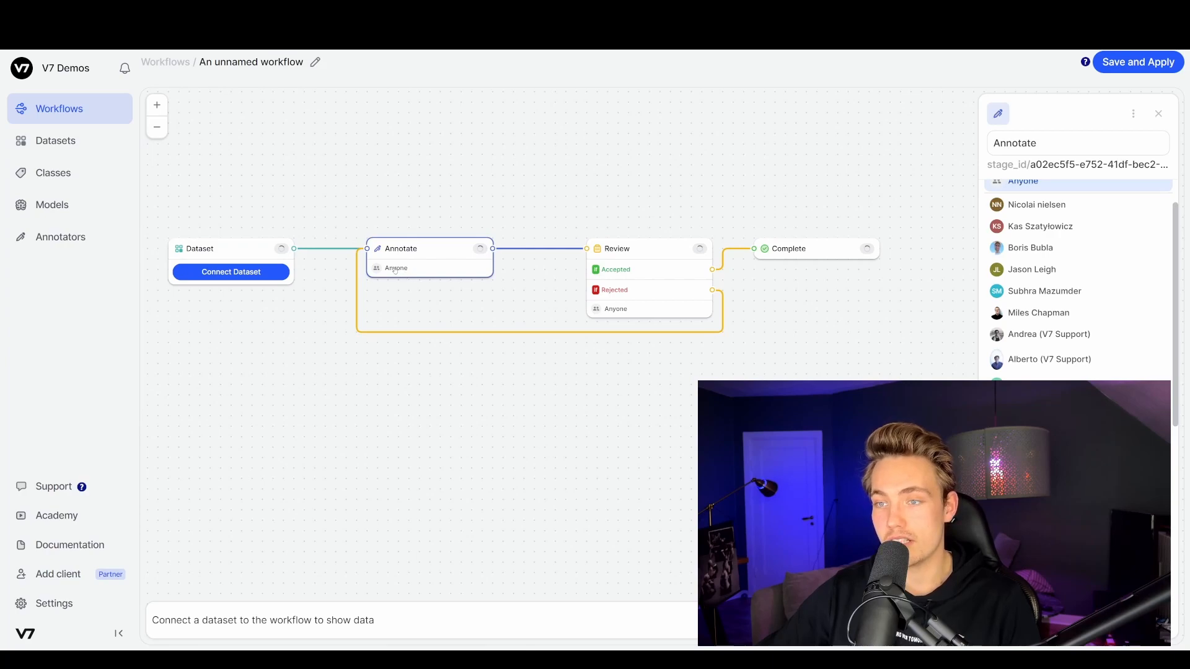
{"action": "scroll", "coordinate": [1090, 310], "scroll_direction": "up", "scroll_amount": 1}
{"action": "scroll", "coordinate": [1103, 333], "scroll_direction": "down", "scroll_amount": 3}
{"action": "scroll", "coordinate": [1104, 333], "scroll_direction": "down", "scroll_amount": 5}
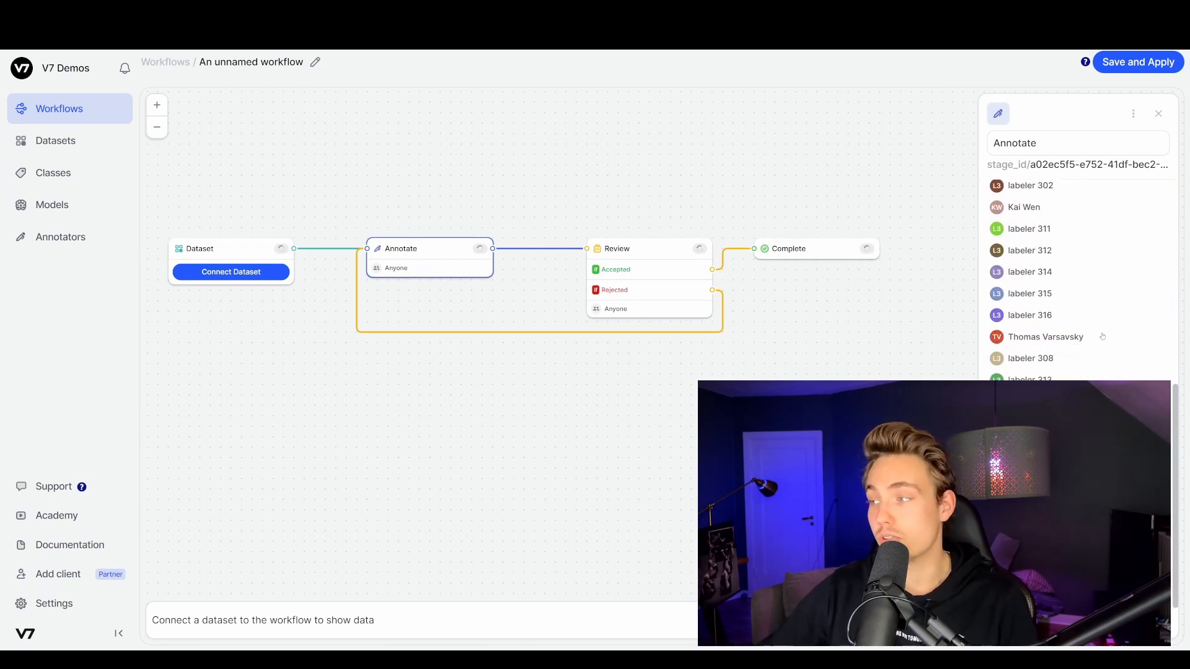
{"action": "scroll", "coordinate": [1098, 358], "scroll_direction": "up", "scroll_amount": 8}
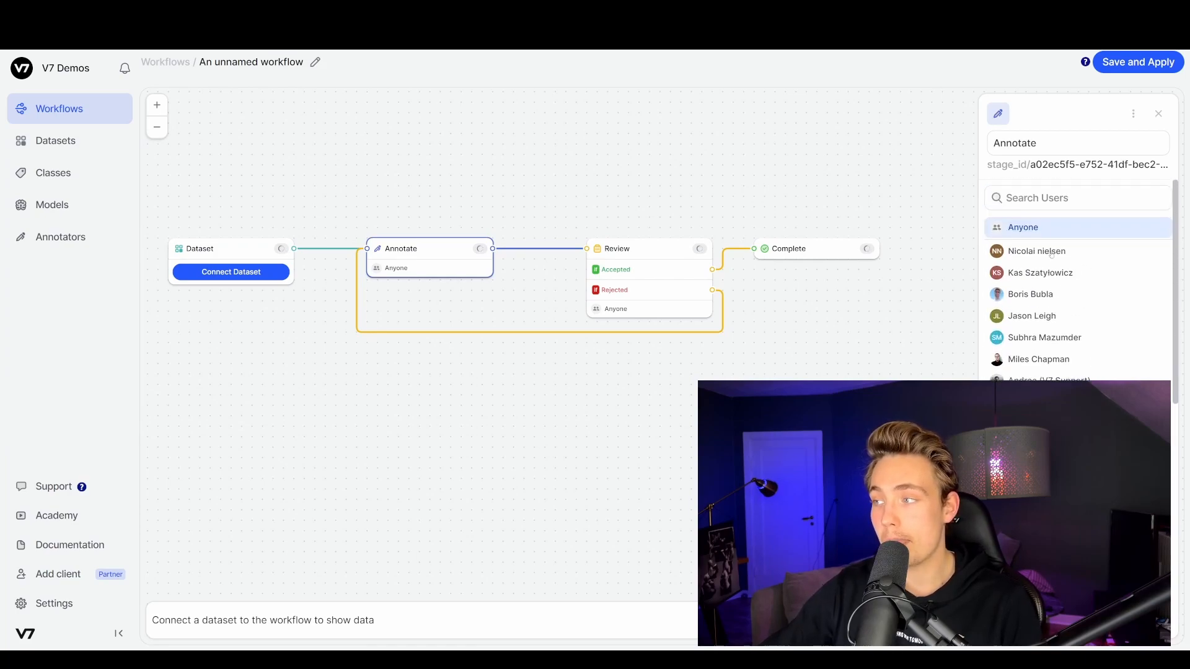
{"action": "left_click", "coordinate": [1158, 114]}
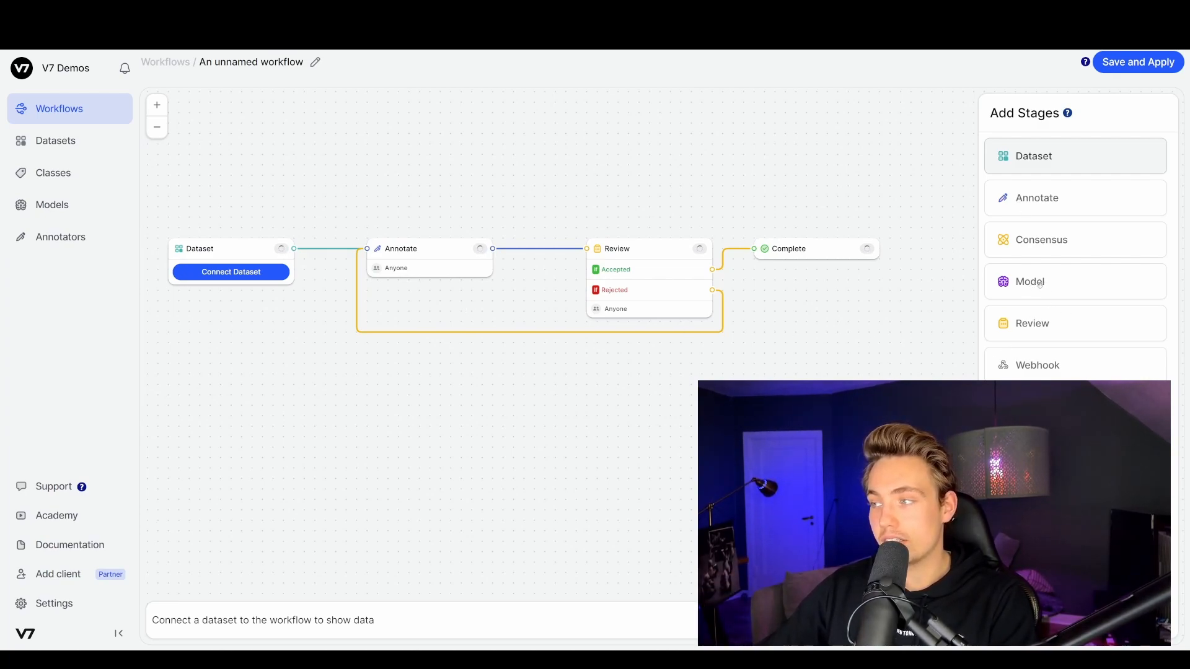
Add a Model stage below the existing stages and reroute the Dataset output through it to the Review stage instead of Annotate.
{"action": "left_click_drag", "start_coordinate": [1038, 274], "coordinate": [348, 397]}
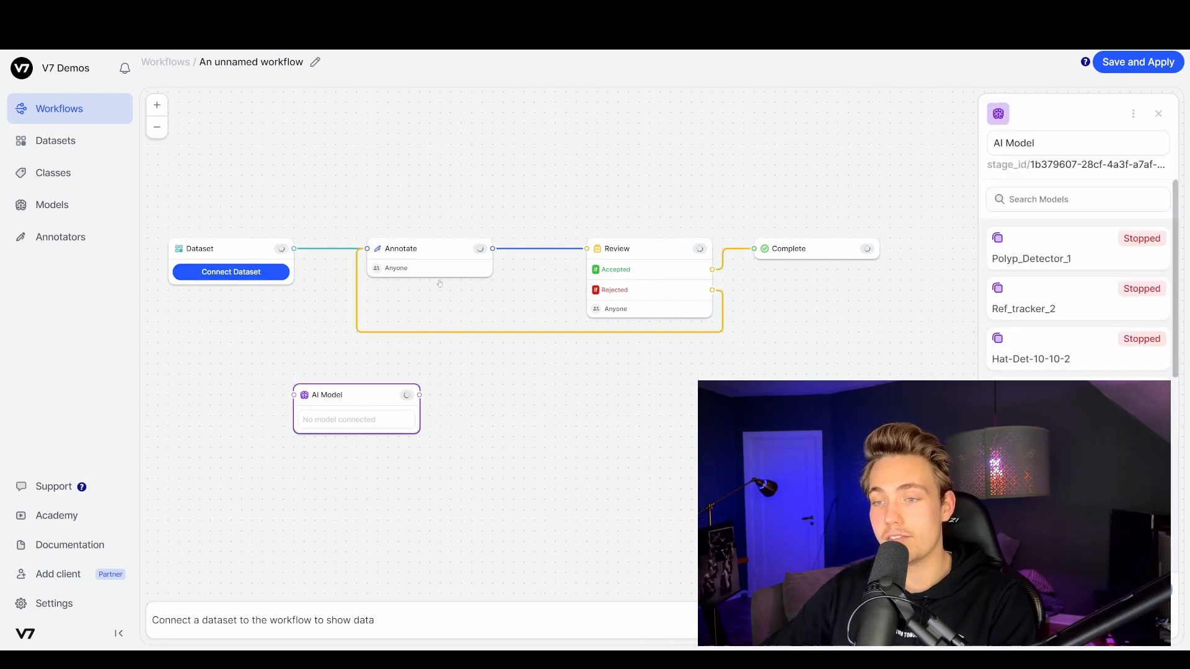
{"action": "left_click_drag", "start_coordinate": [346, 394], "coordinate": [335, 384]}
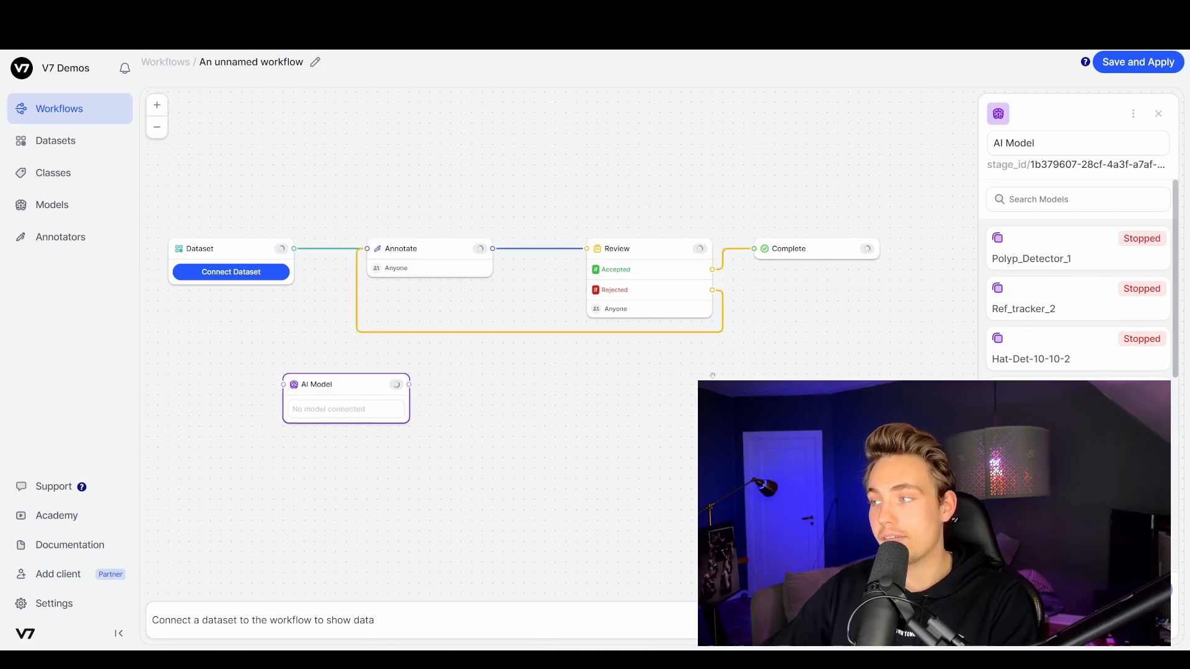
{"action": "left_click", "coordinate": [295, 250]}
{"action": "left_click_drag", "start_coordinate": [296, 250], "coordinate": [317, 392]}
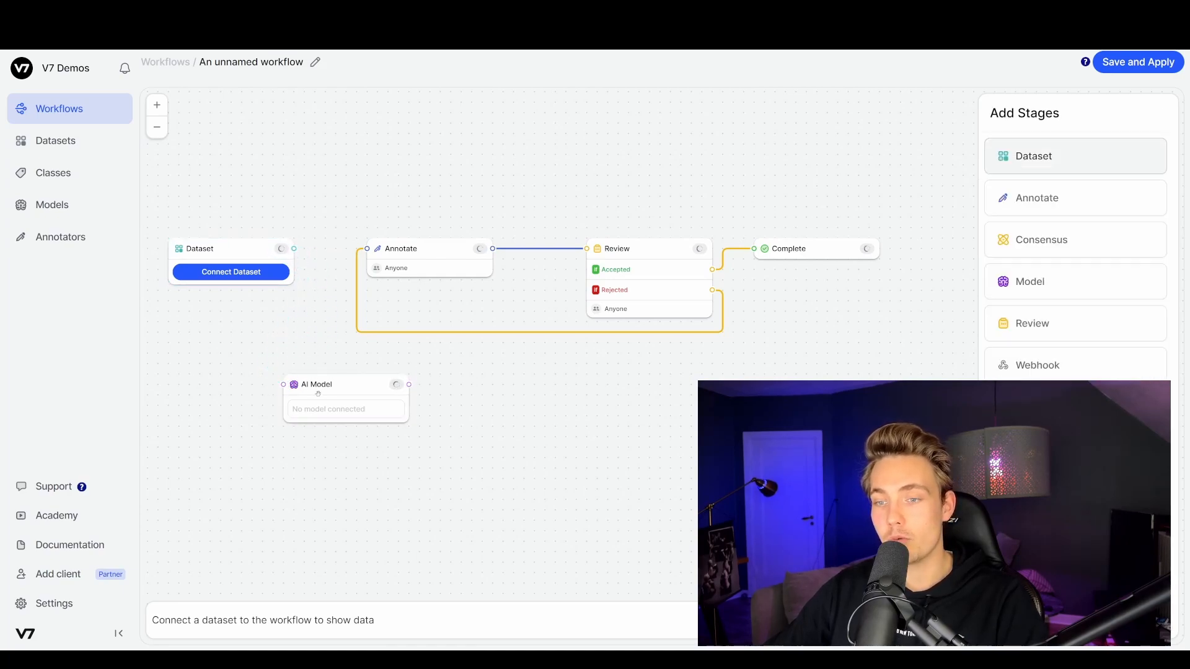
{"action": "left_click_drag", "start_coordinate": [293, 249], "coordinate": [284, 384]}
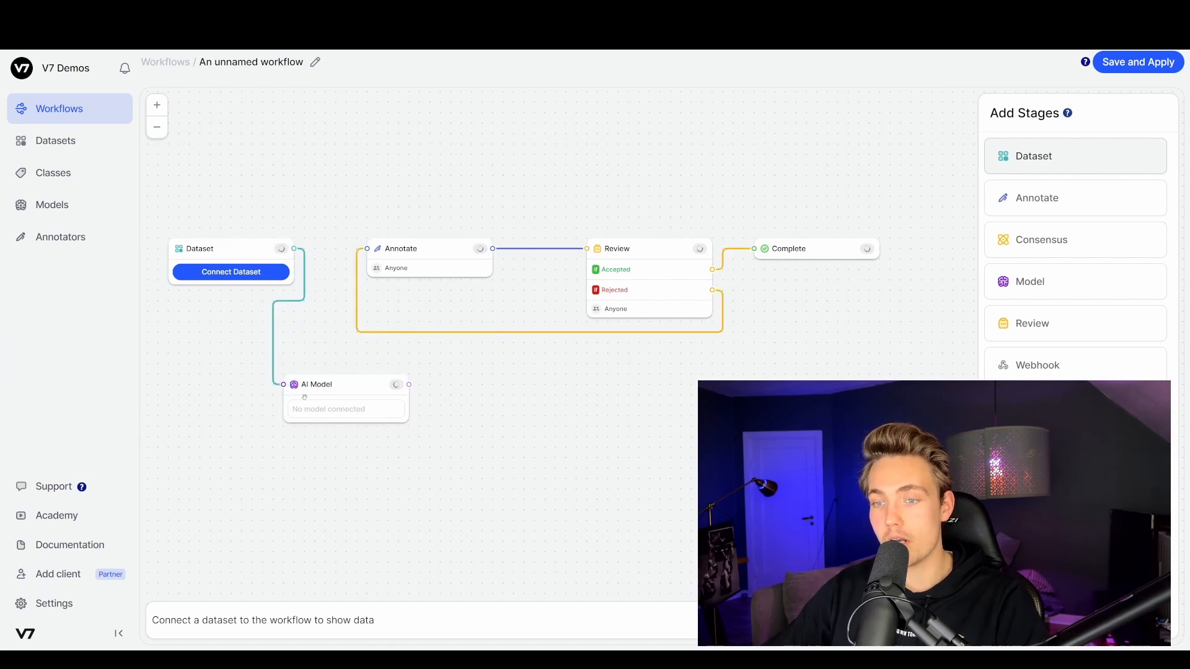
{"action": "left_click_drag", "start_coordinate": [409, 385], "coordinate": [610, 259]}
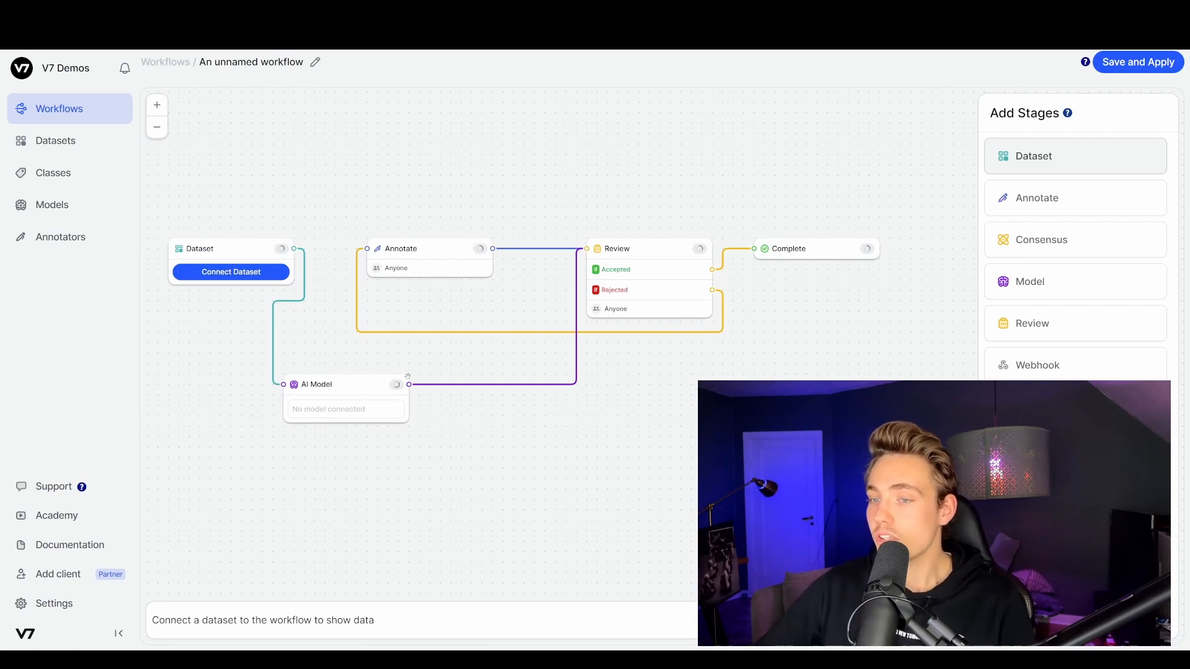
Connect the Polyp_Detector_1 model to the AI Model stage.
{"action": "left_click_drag", "start_coordinate": [366, 381], "coordinate": [356, 381]}
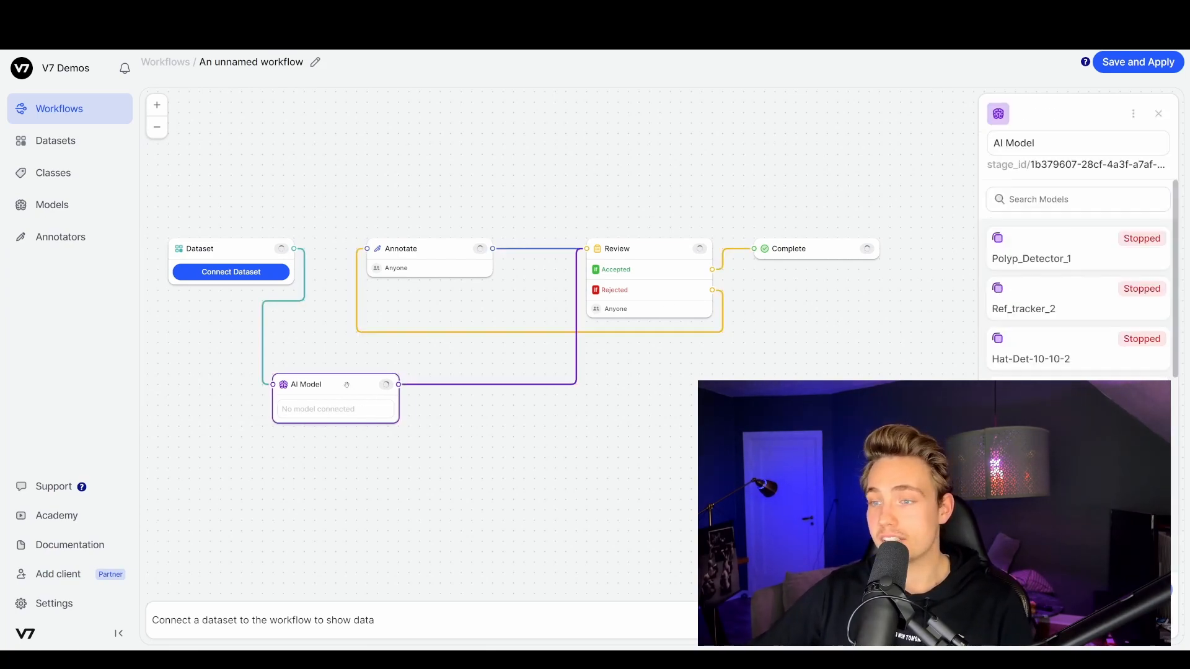
{"action": "scroll", "coordinate": [1078, 279], "scroll_direction": "down", "scroll_amount": 5}
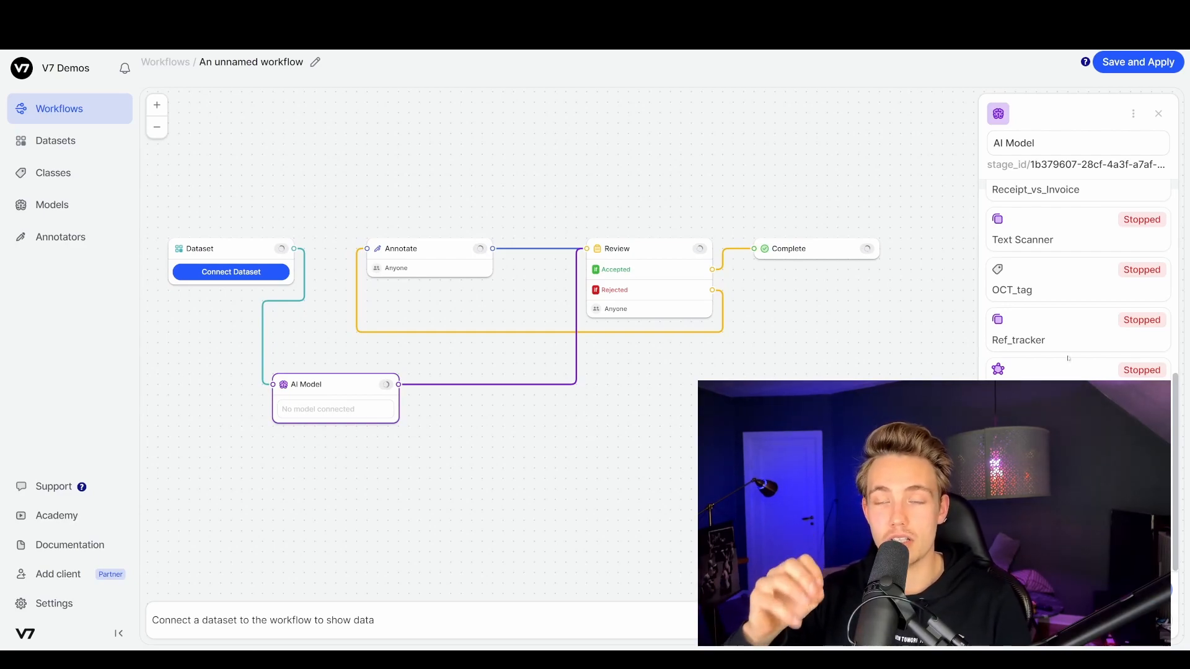
{"action": "scroll", "coordinate": [1067, 358], "scroll_direction": "up", "scroll_amount": 6}
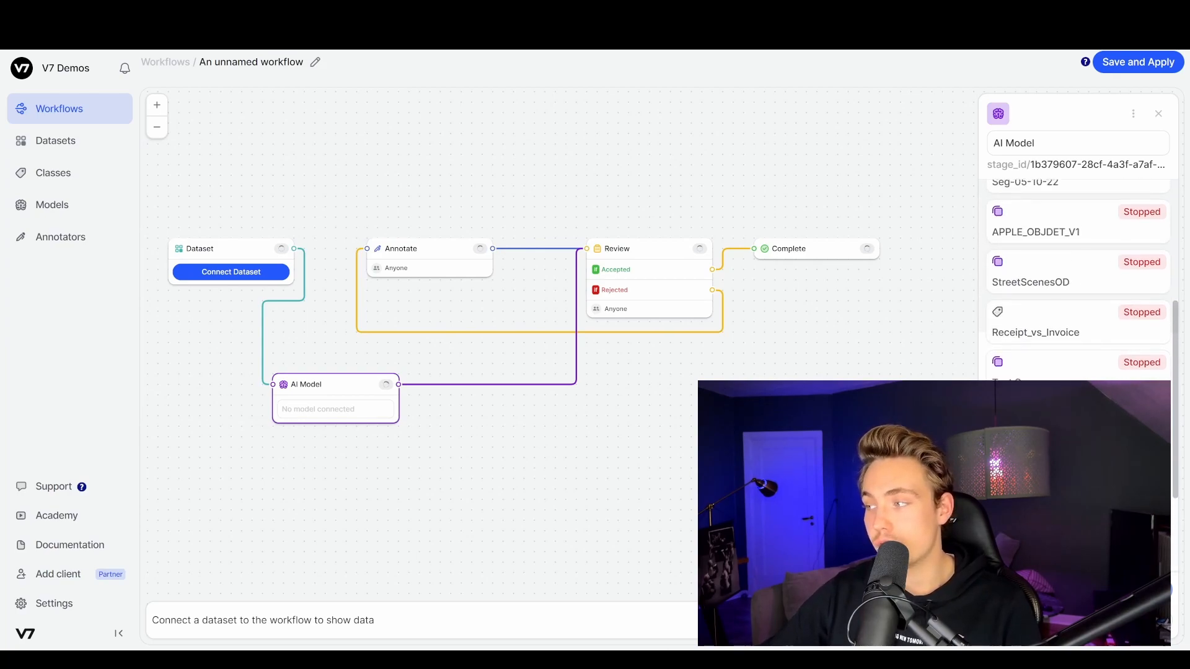
{"action": "scroll", "coordinate": [1077, 279], "scroll_direction": "up", "scroll_amount": 2}
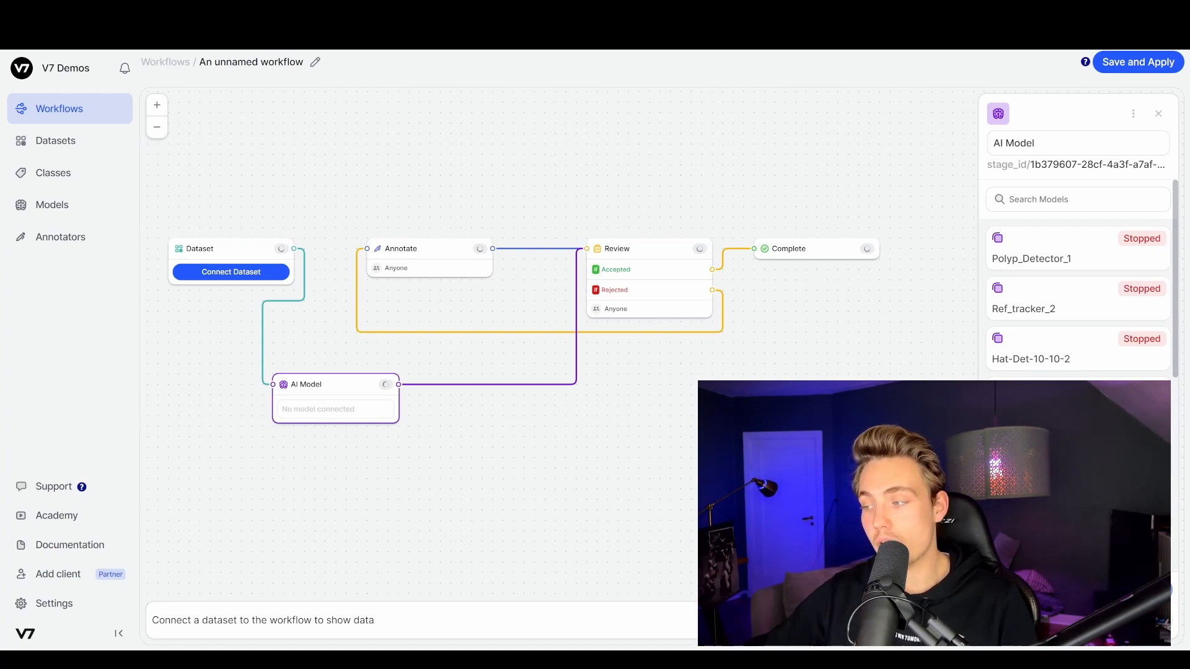
{"action": "scroll", "coordinate": [1077, 278], "scroll_direction": "down", "scroll_amount": 3}
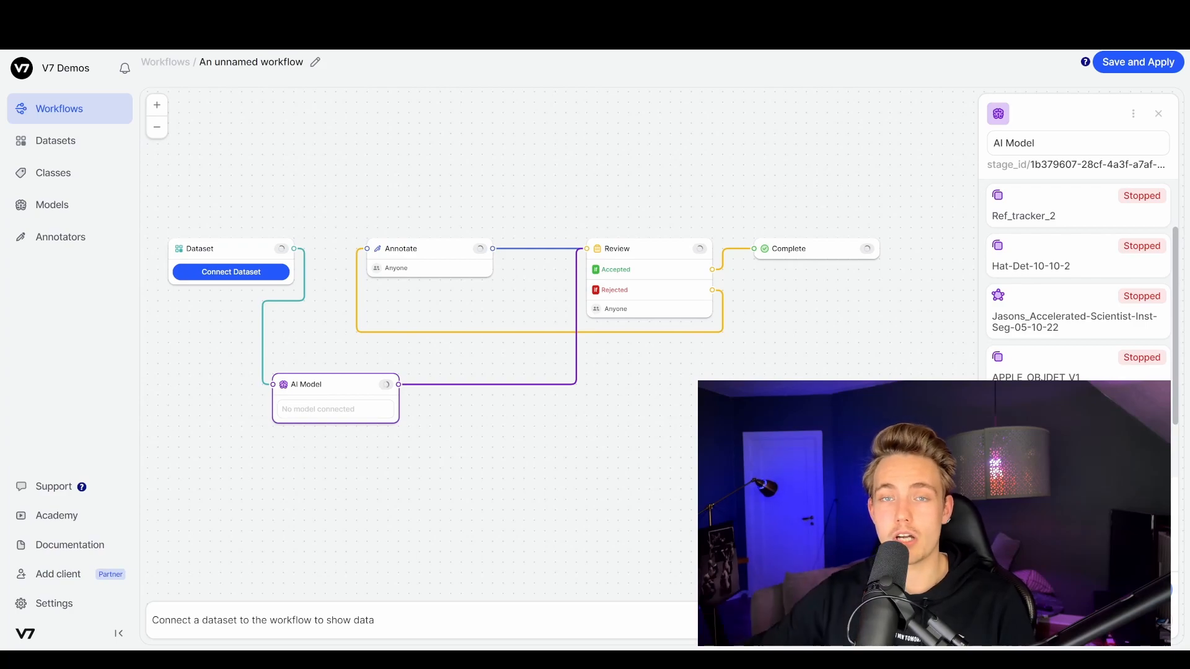
{"action": "scroll", "coordinate": [1077, 278], "scroll_direction": "down", "scroll_amount": 2}
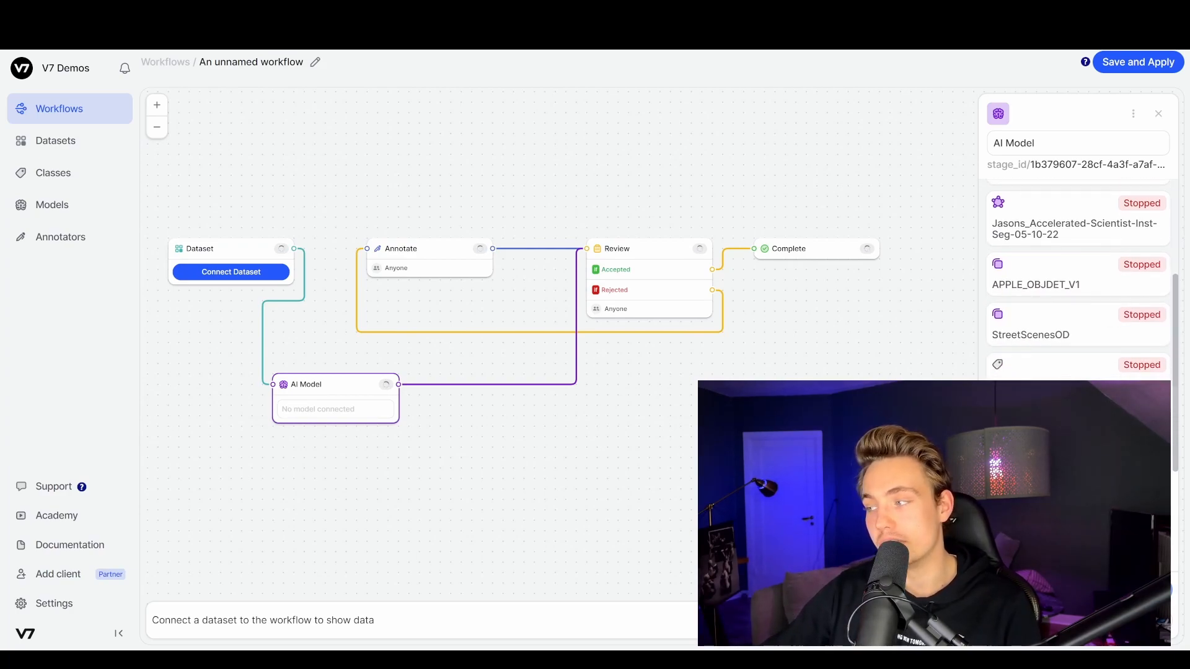
{"action": "scroll", "coordinate": [1077, 279], "scroll_direction": "down", "scroll_amount": 4}
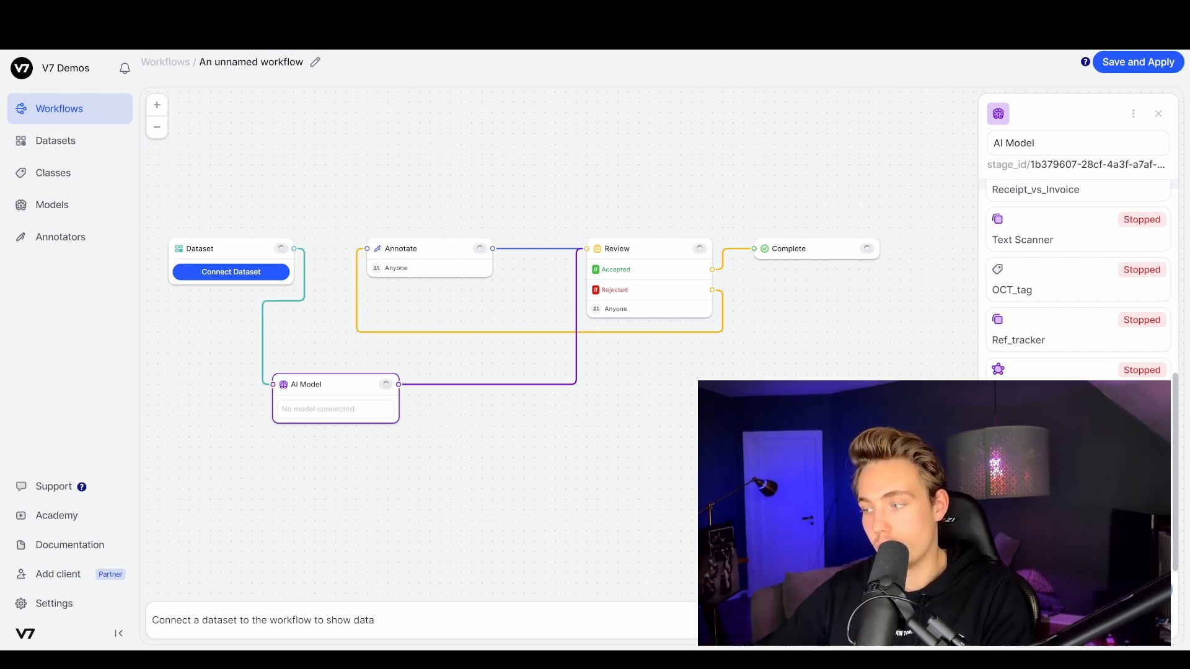
{"action": "scroll", "coordinate": [1078, 279], "scroll_direction": "up", "scroll_amount": 10}
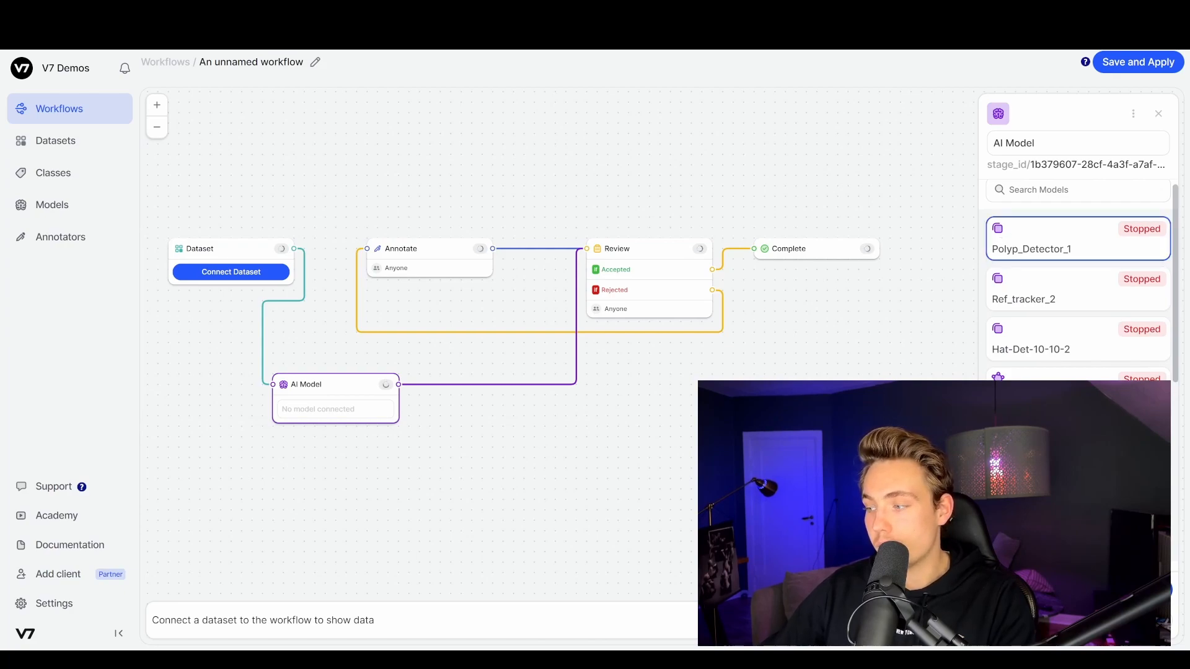
{"action": "left_click", "coordinate": [1034, 236]}
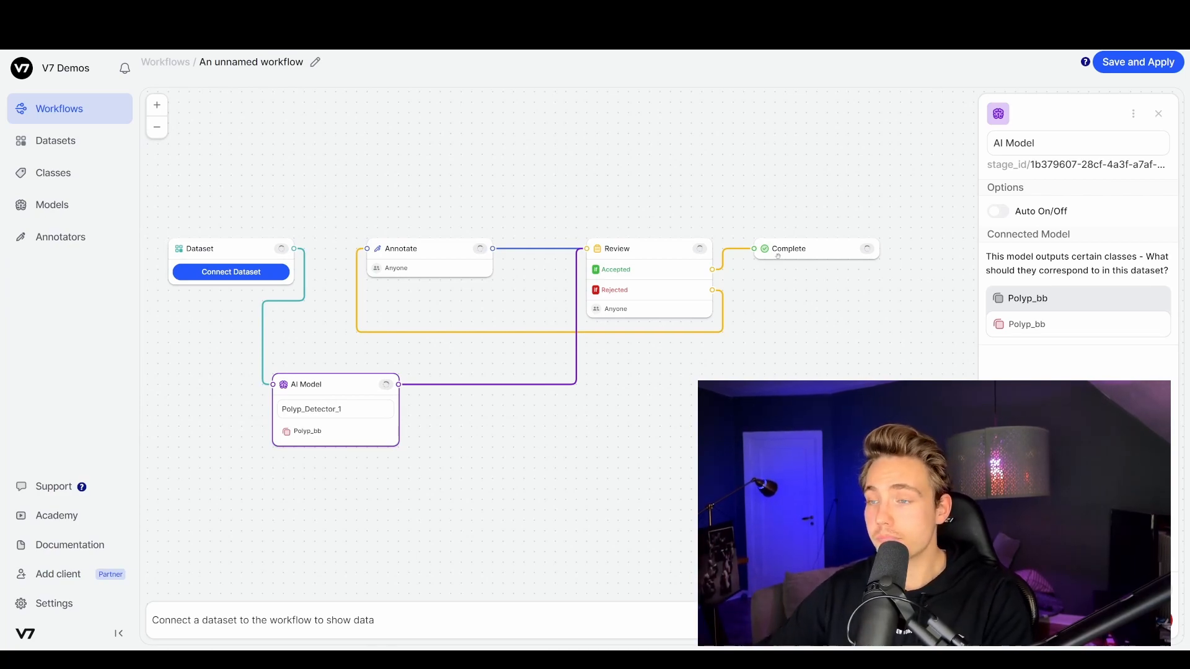
Shift the Review stage slightly up and left, and delete the Complete stage.
{"action": "left_click", "coordinate": [658, 249]}
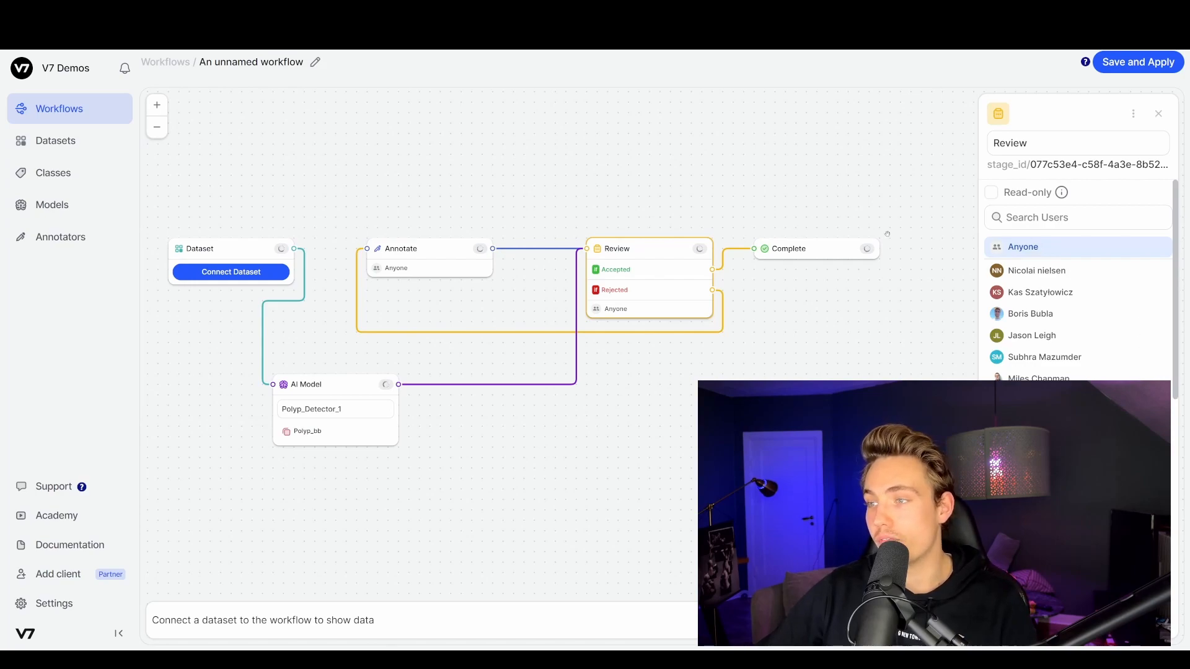
{"action": "left_click", "coordinate": [1158, 113]}
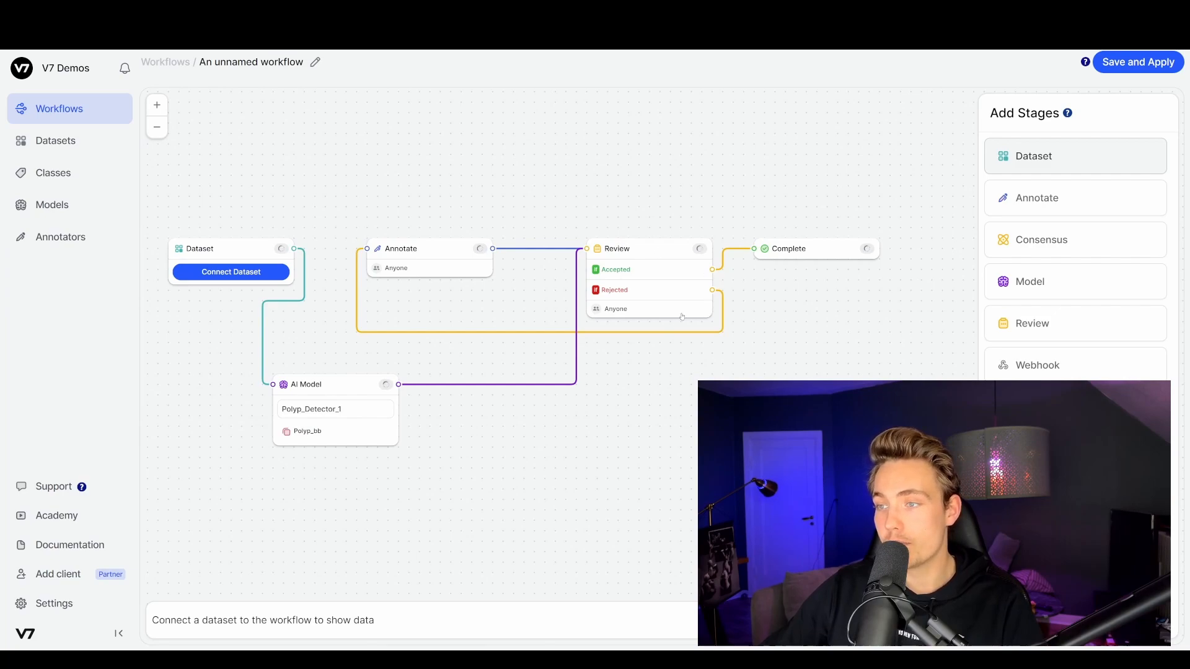
{"action": "left_click_drag", "start_coordinate": [641, 252], "coordinate": [621, 231]}
{"action": "left_click_drag", "start_coordinate": [786, 250], "coordinate": [827, 239]}
{"action": "key", "text": "Delete"}
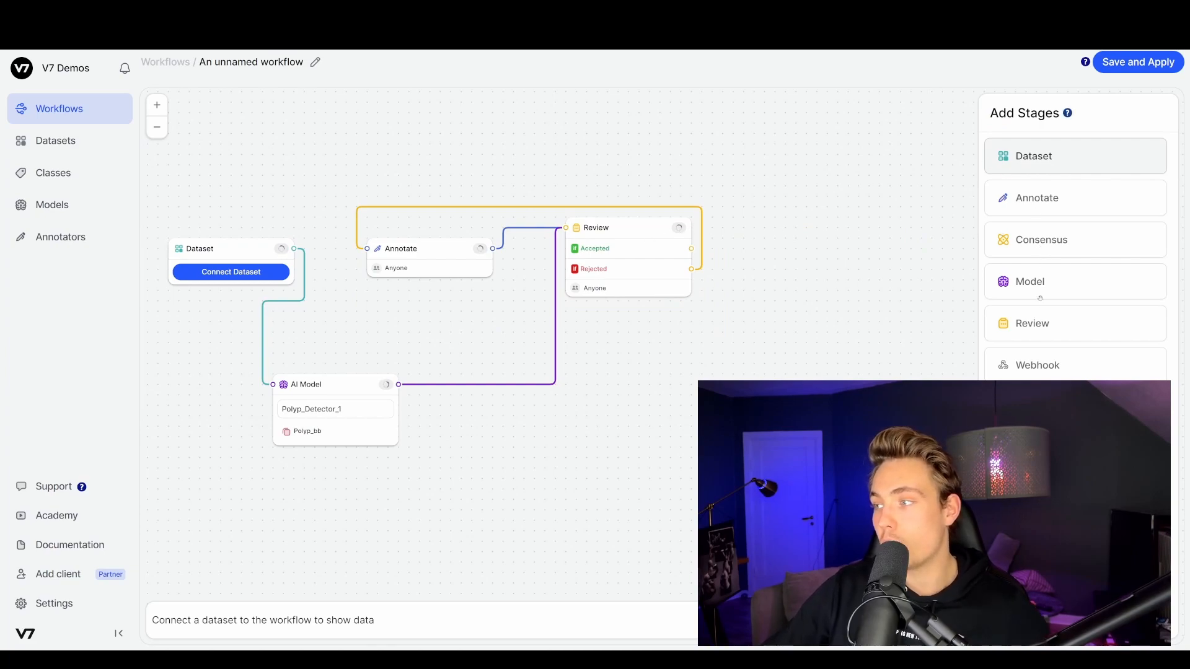
Add a second Review stage beside the first and connect the first one's Accepted output to it.
{"action": "left_click_drag", "start_coordinate": [1042, 325], "coordinate": [769, 242]}
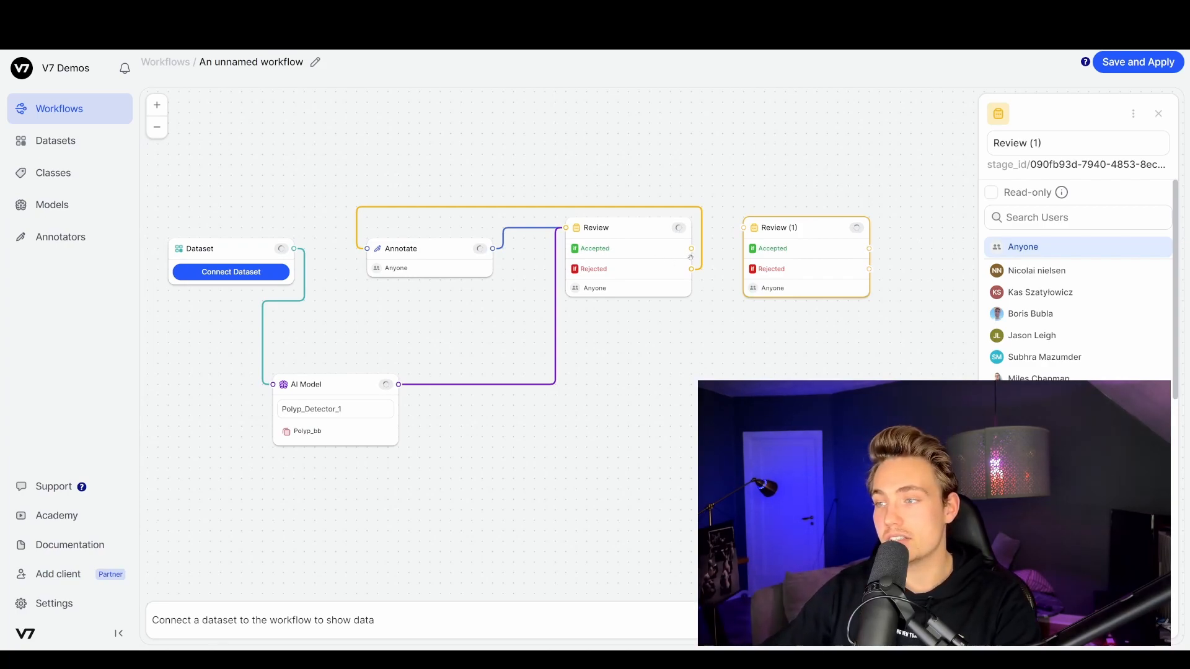
{"action": "left_click_drag", "start_coordinate": [693, 249], "coordinate": [758, 232]}
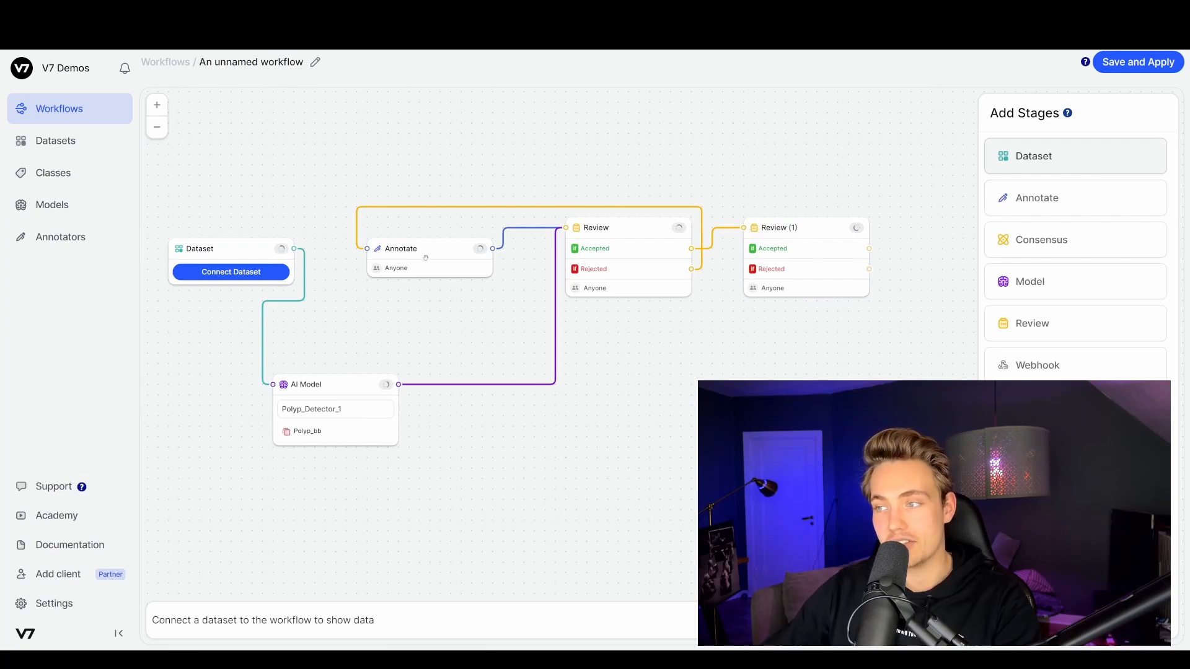
Move the second Review stage slightly up and rename it Manager.
{"action": "left_click_drag", "start_coordinate": [795, 248], "coordinate": [794, 237]}
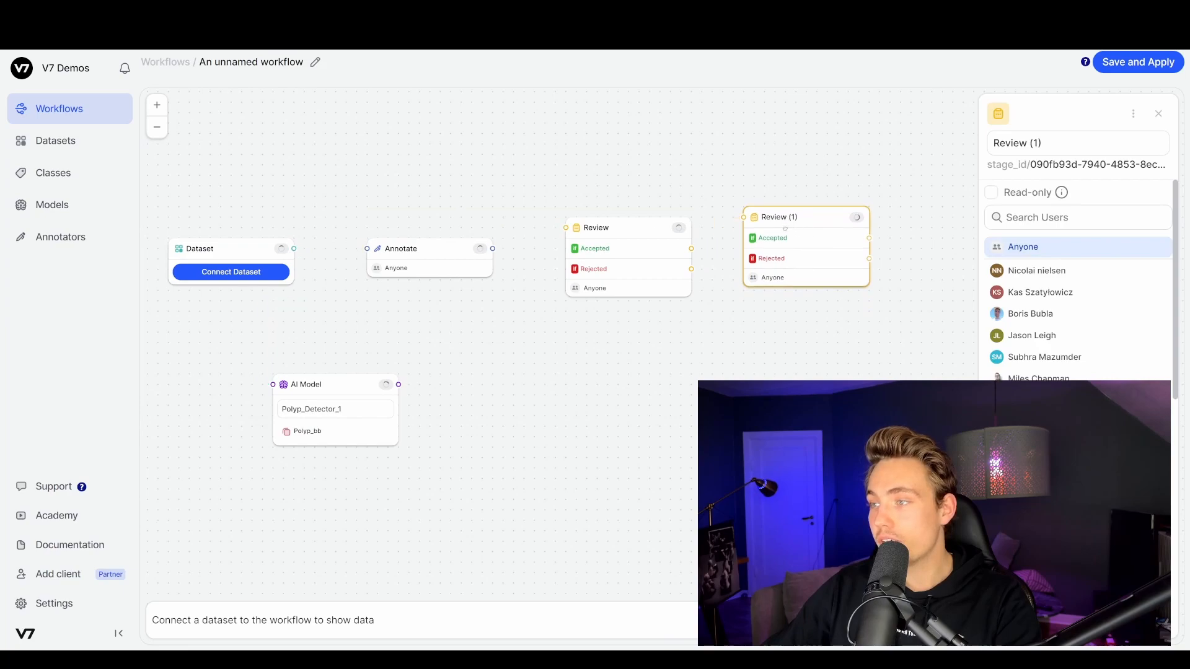
{"action": "left_click_drag", "start_coordinate": [1046, 143], "coordinate": [993, 143]}
{"action": "type", "text": "Man"}
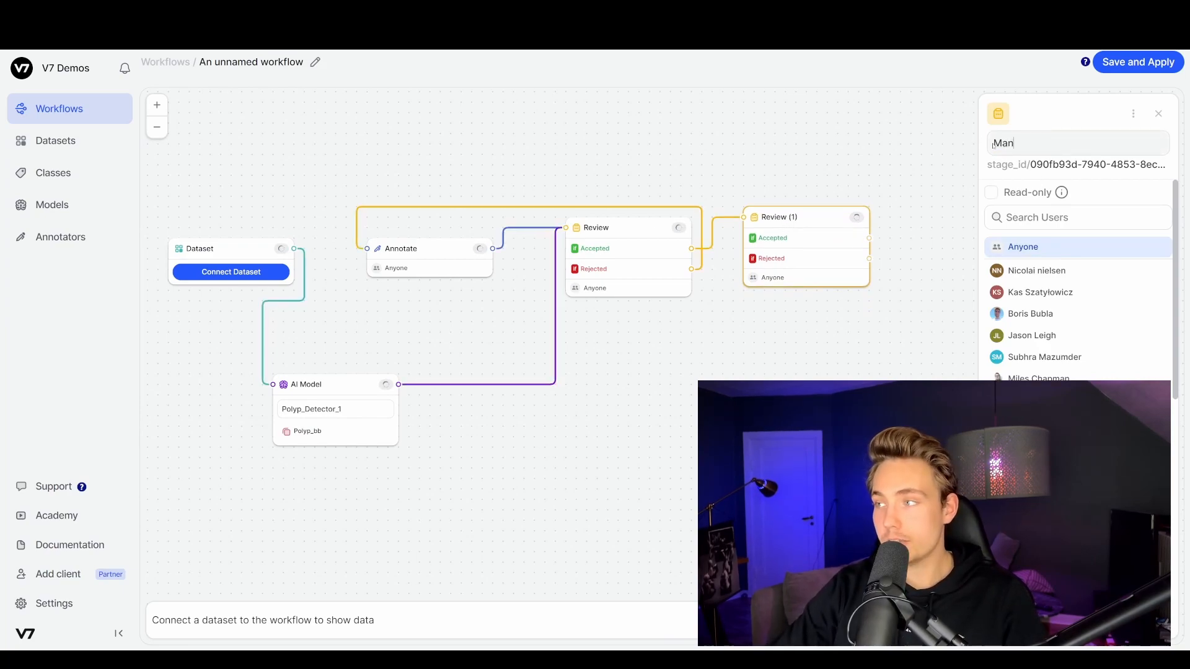
{"action": "type", "text": "ager"}
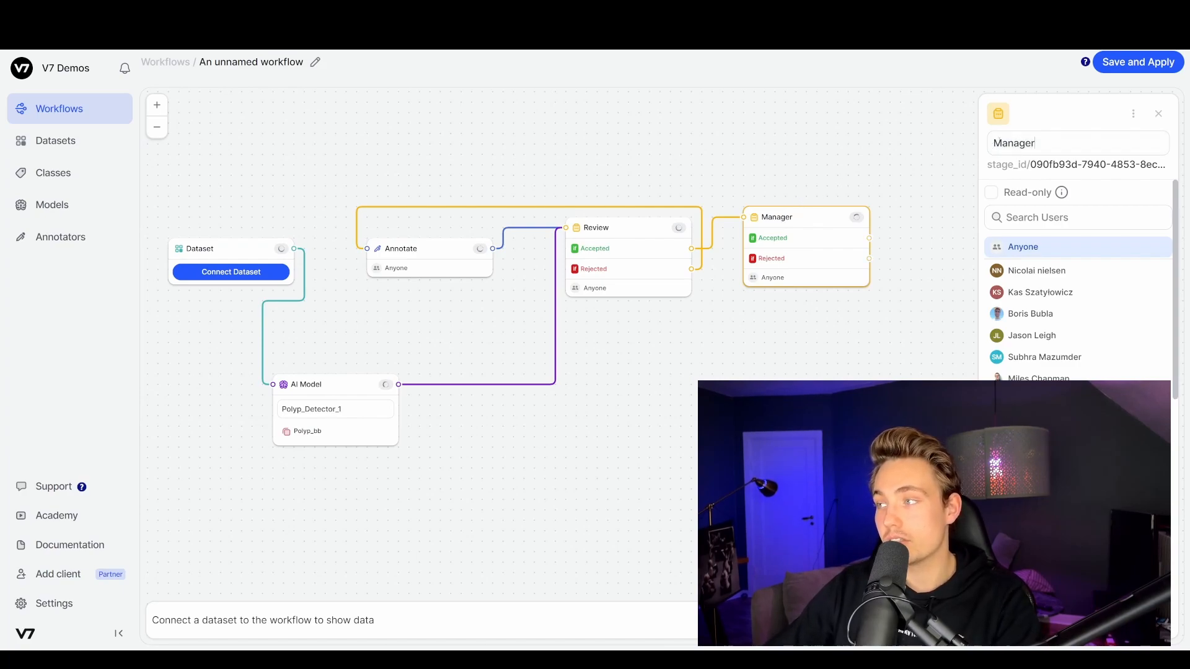
Assign the first individually listed user to the Manager stage and shift the stage slightly left.
{"action": "left_click", "coordinate": [1052, 271]}
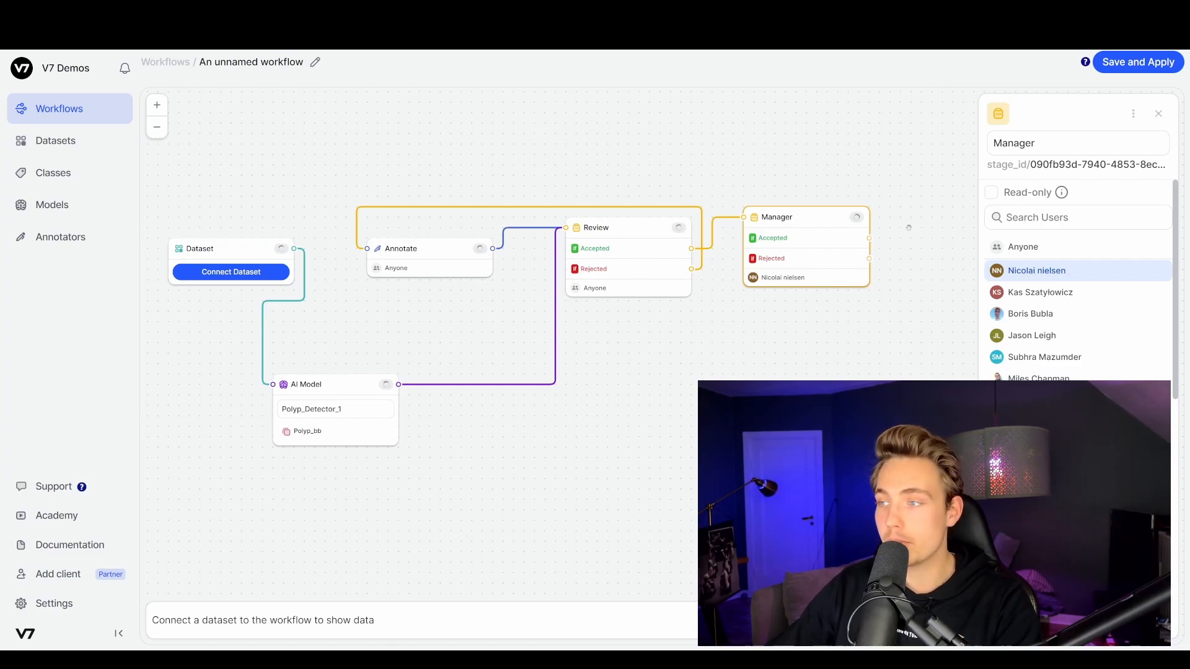
{"action": "left_click", "coordinate": [800, 227]}
{"action": "left_click_drag", "start_coordinate": [800, 227], "coordinate": [791, 223]}
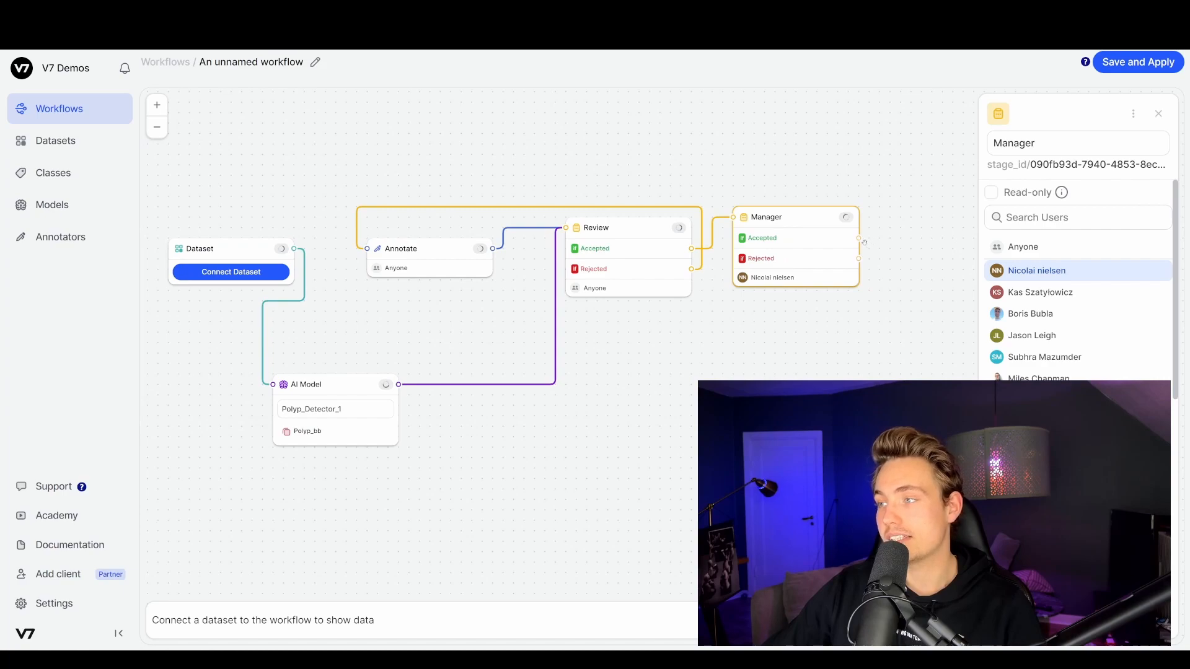
{"action": "left_click", "coordinate": [1157, 115]}
Add a Complete stage above and to the right of Manager and connect Manager's Accepted output to it.
{"action": "left_click_drag", "start_coordinate": [1075, 406], "coordinate": [874, 151]}
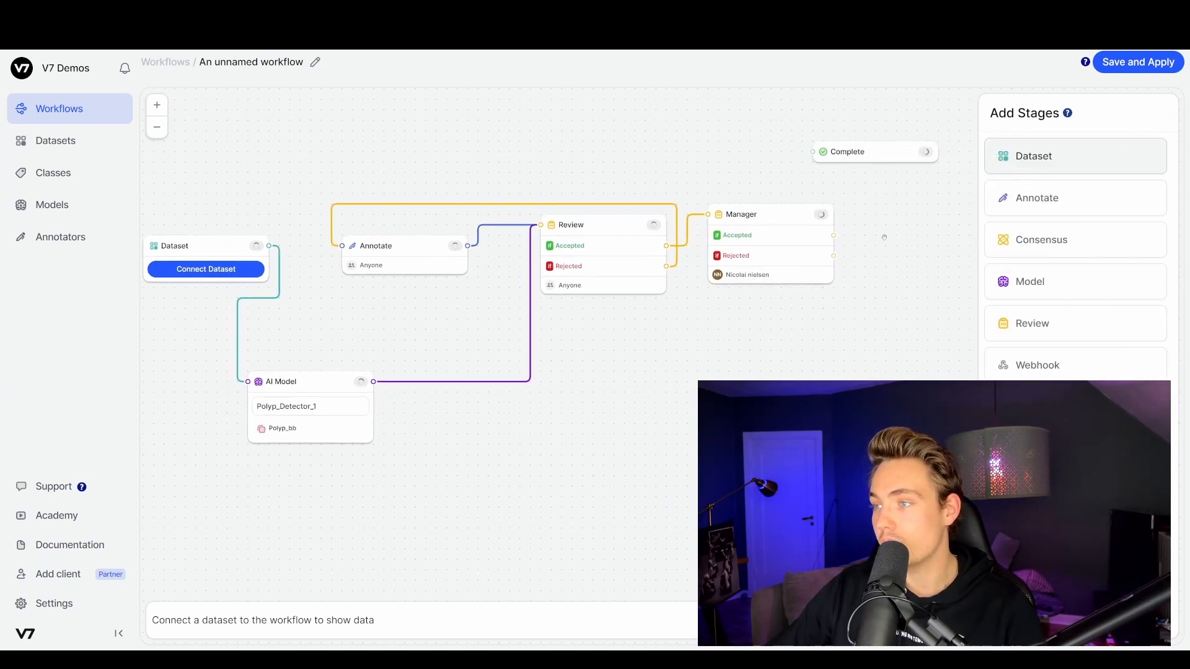
{"action": "left_click_drag", "start_coordinate": [808, 239], "coordinate": [788, 157]}
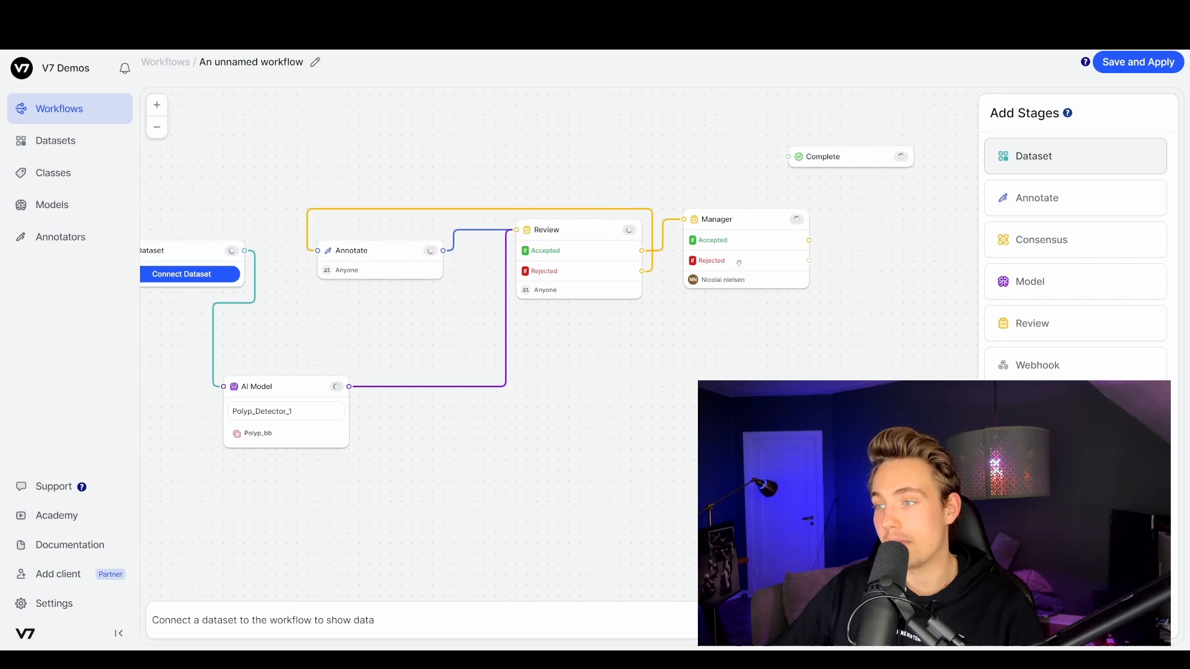
{"action": "mouse_move", "coordinate": [808, 260]}
{"action": "left_mouse_down"}
{"action": "mouse_move", "coordinate": [309, 253]}
{"action": "mouse_move", "coordinate": [362, 267]}
{"action": "left_mouse_up"}
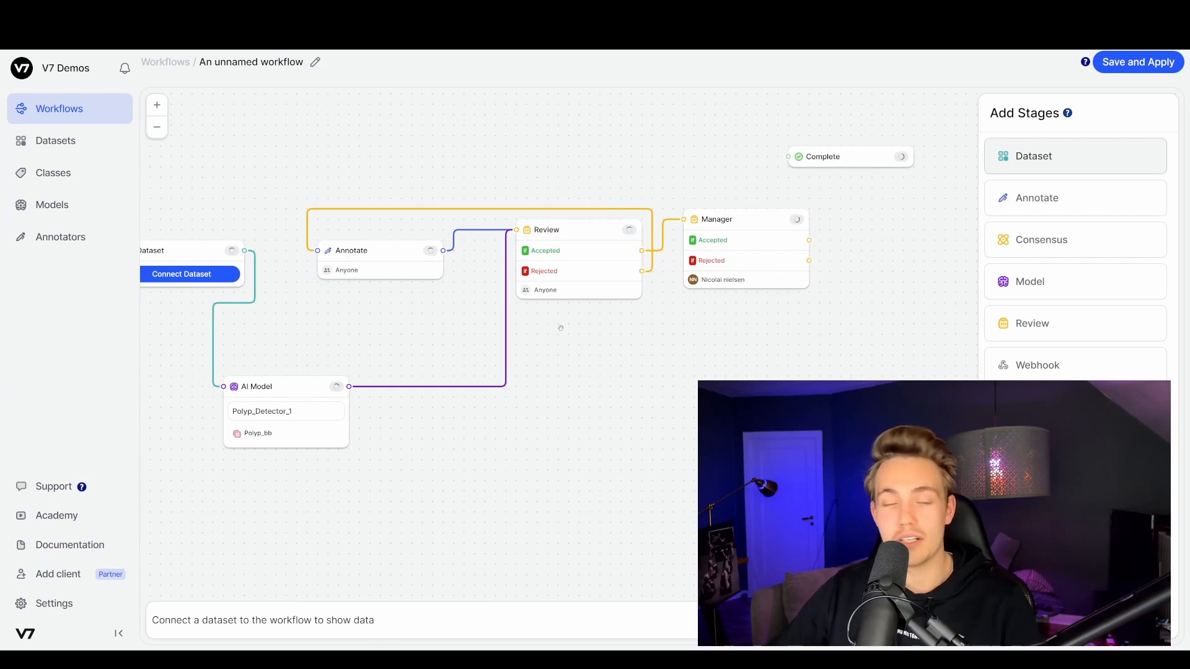
{"action": "left_click_drag", "start_coordinate": [807, 244], "coordinate": [827, 158]}
Connect Manager's Rejected output to a new Archive stage below Complete, and shift the Complete stage slightly right and down.
{"action": "left_click_drag", "start_coordinate": [1029, 449], "coordinate": [900, 308]}
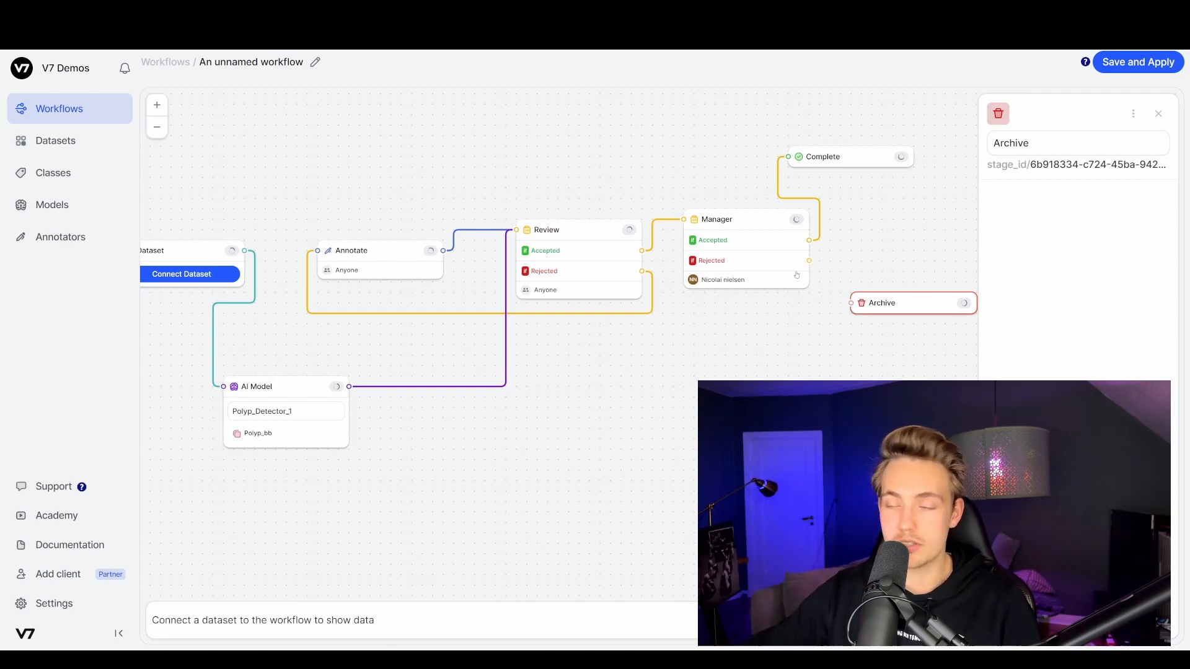
{"action": "left_click_drag", "start_coordinate": [809, 261], "coordinate": [851, 302]}
{"action": "left_click_drag", "start_coordinate": [801, 159], "coordinate": [833, 168]}
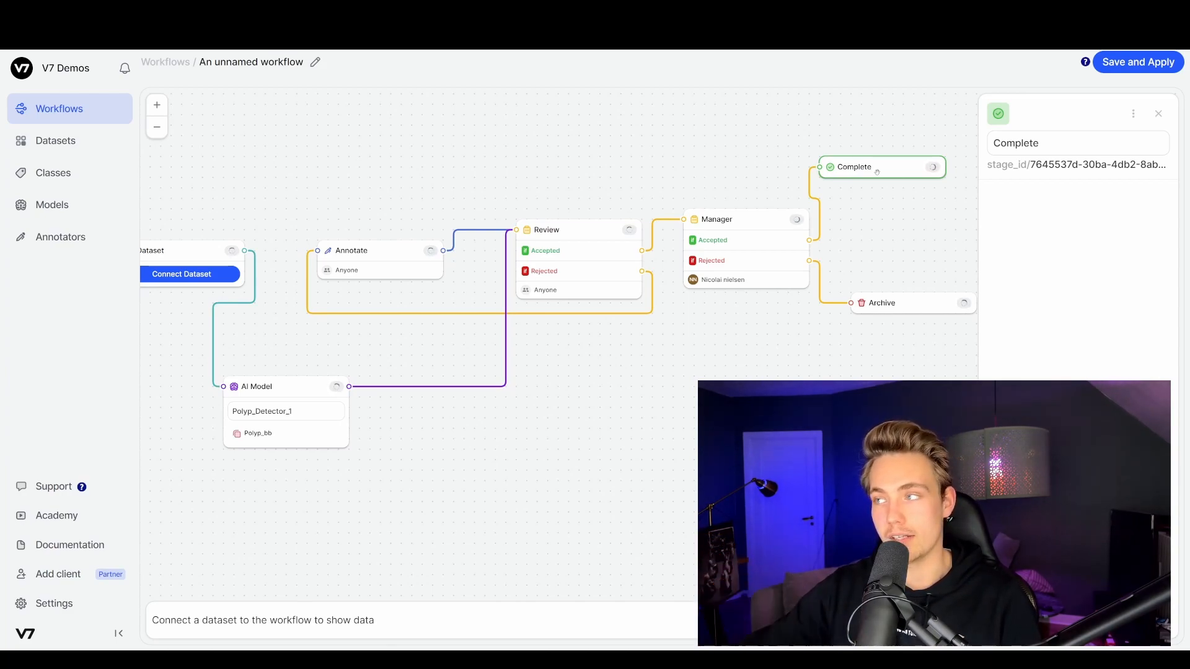
{"action": "left_click_drag", "start_coordinate": [284, 245], "coordinate": [303, 245]}
{"action": "left_click", "coordinate": [1137, 62]}
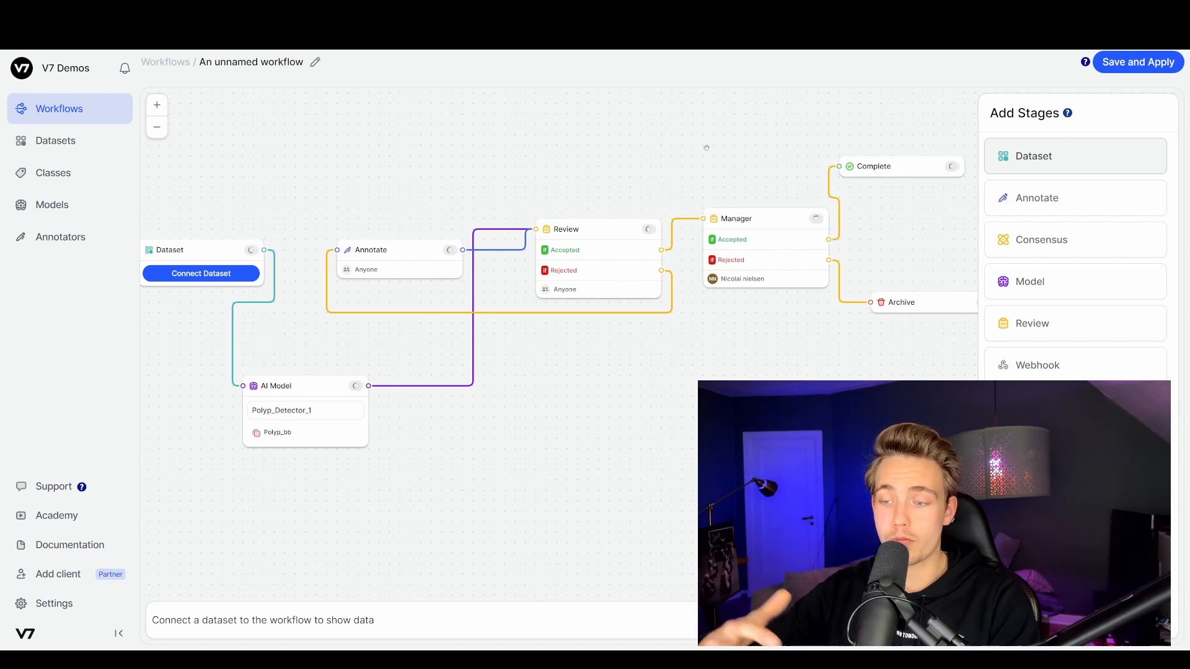
{"action": "left_click", "coordinate": [216, 276]}
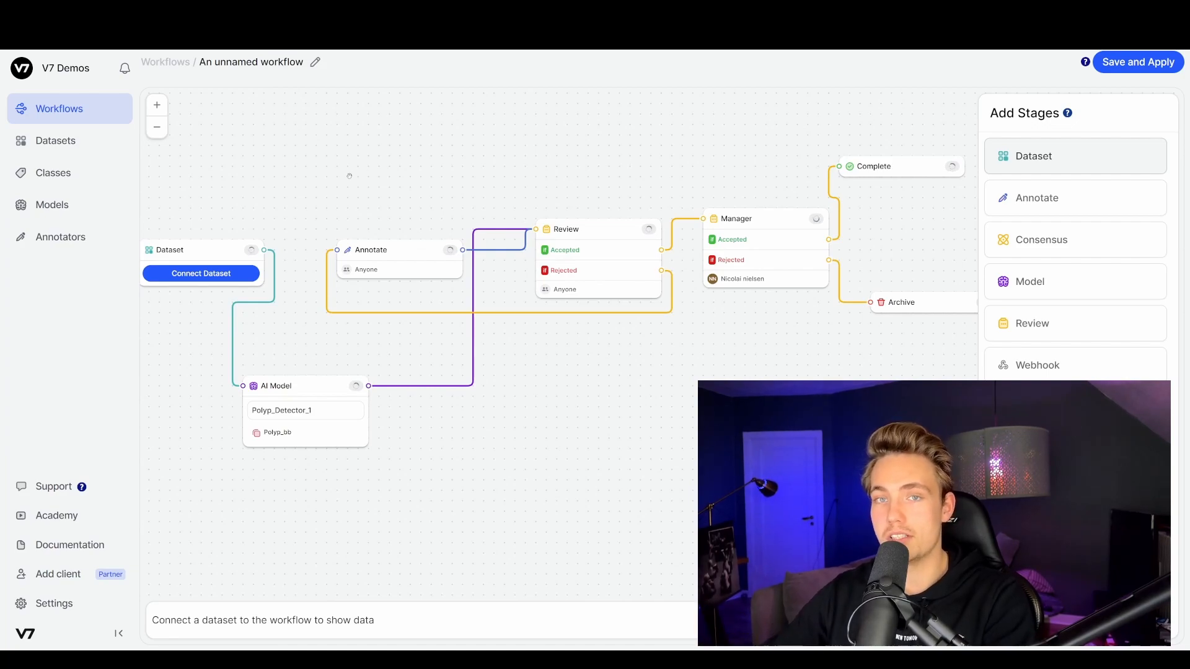
Open the workflow Model-in-the-Loop w/ Review & QA and show its Dataset stage's settings.
{"action": "left_click", "coordinate": [77, 110]}
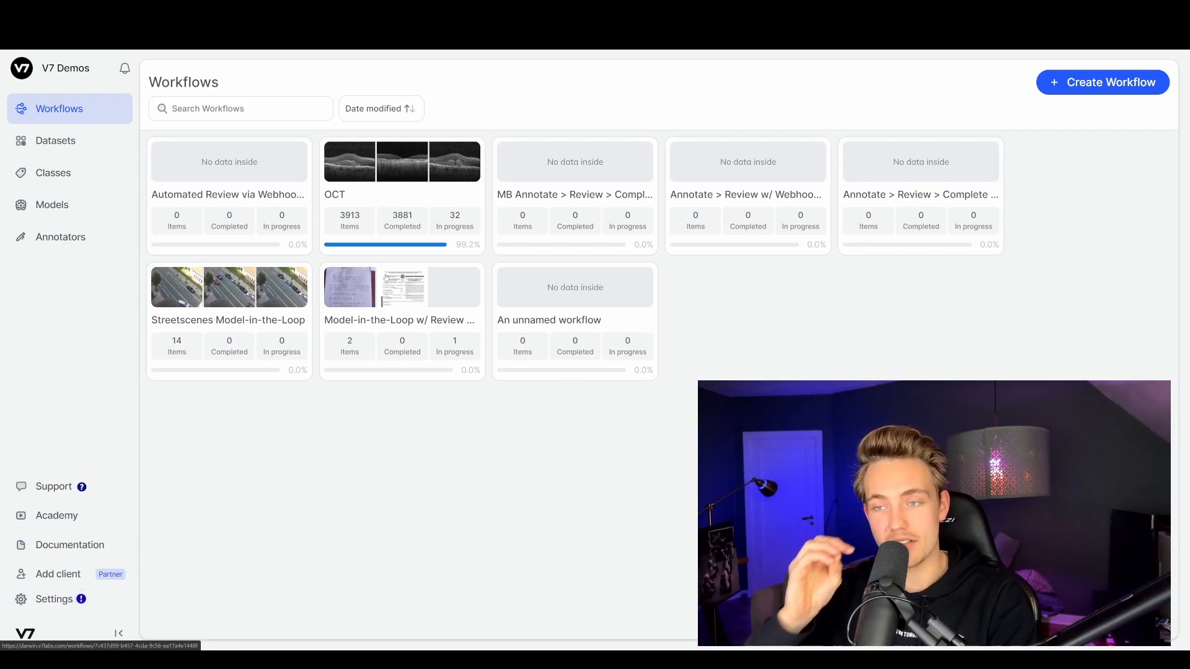
{"action": "left_click", "coordinate": [384, 289]}
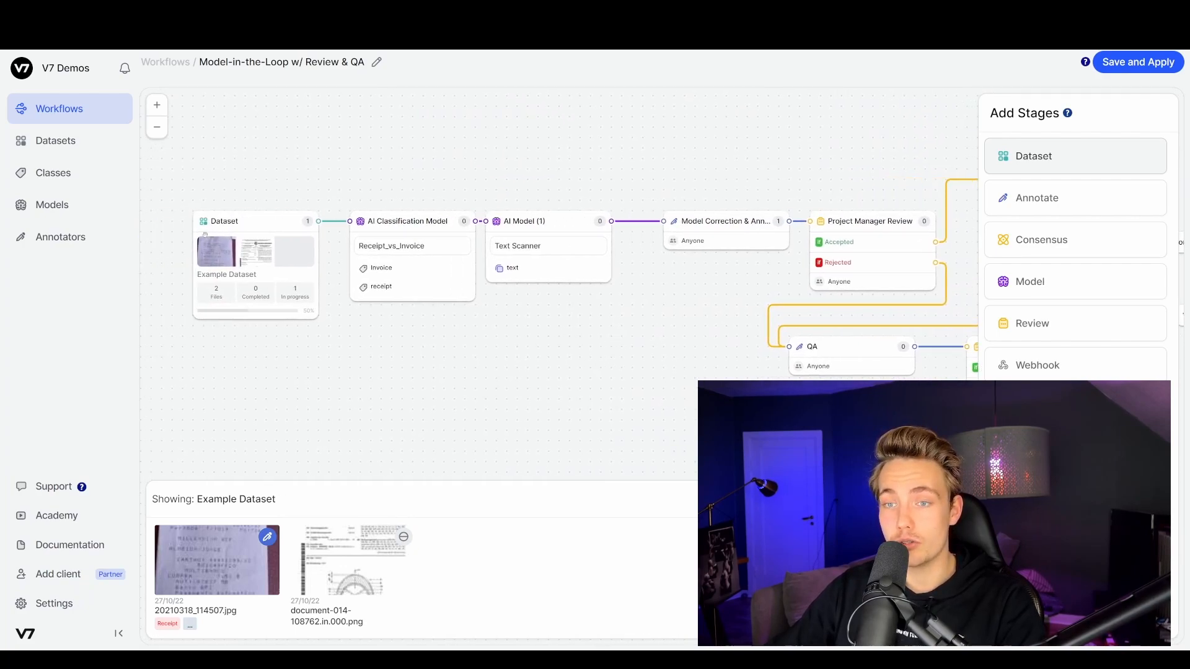
{"action": "left_click", "coordinate": [244, 225]}
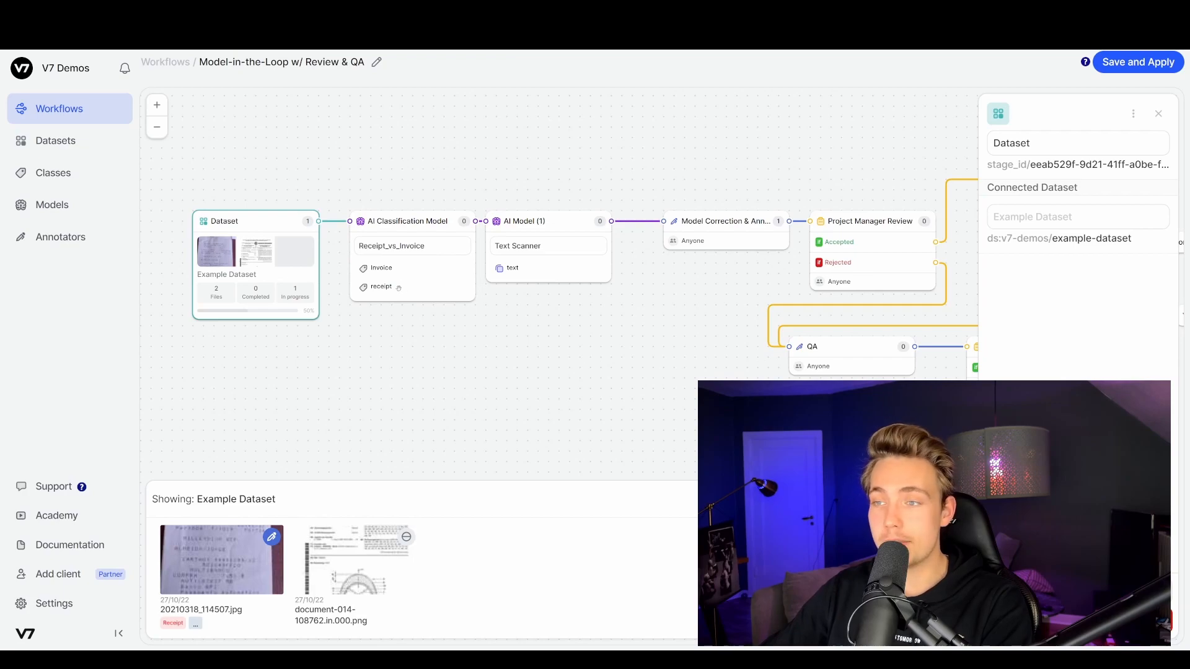
Open the AI Model (1) stage's settings and shift the stage slightly right on the canvas.
{"action": "left_click", "coordinate": [517, 222]}
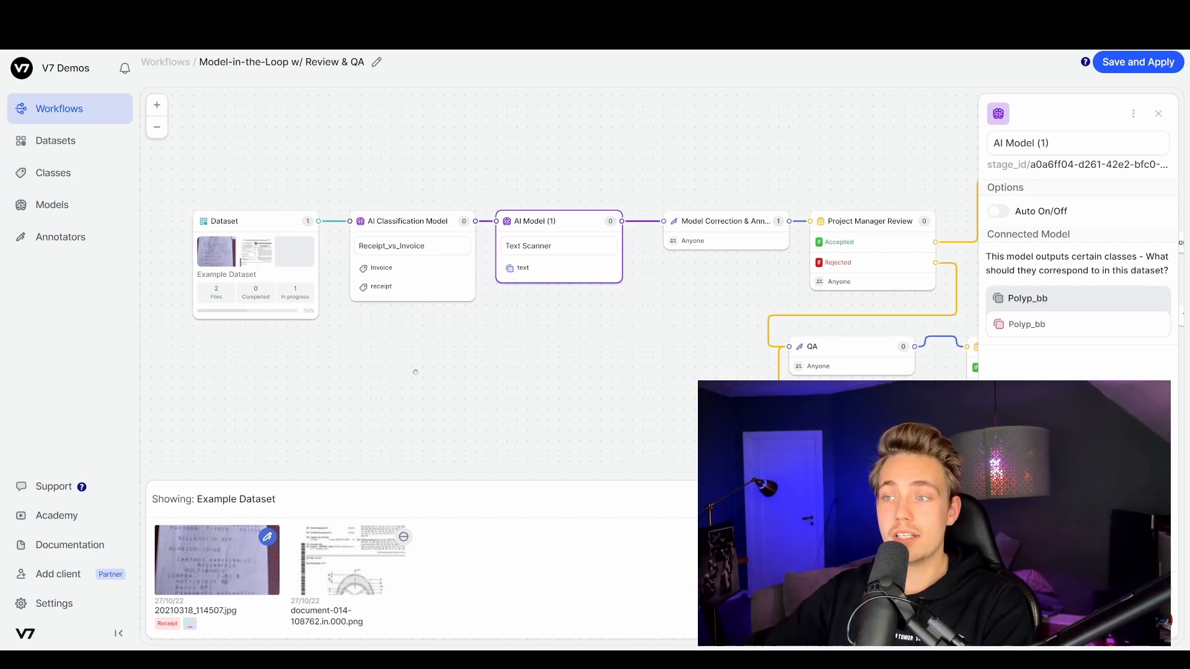
{"action": "left_click_drag", "start_coordinate": [542, 222], "coordinate": [552, 230]}
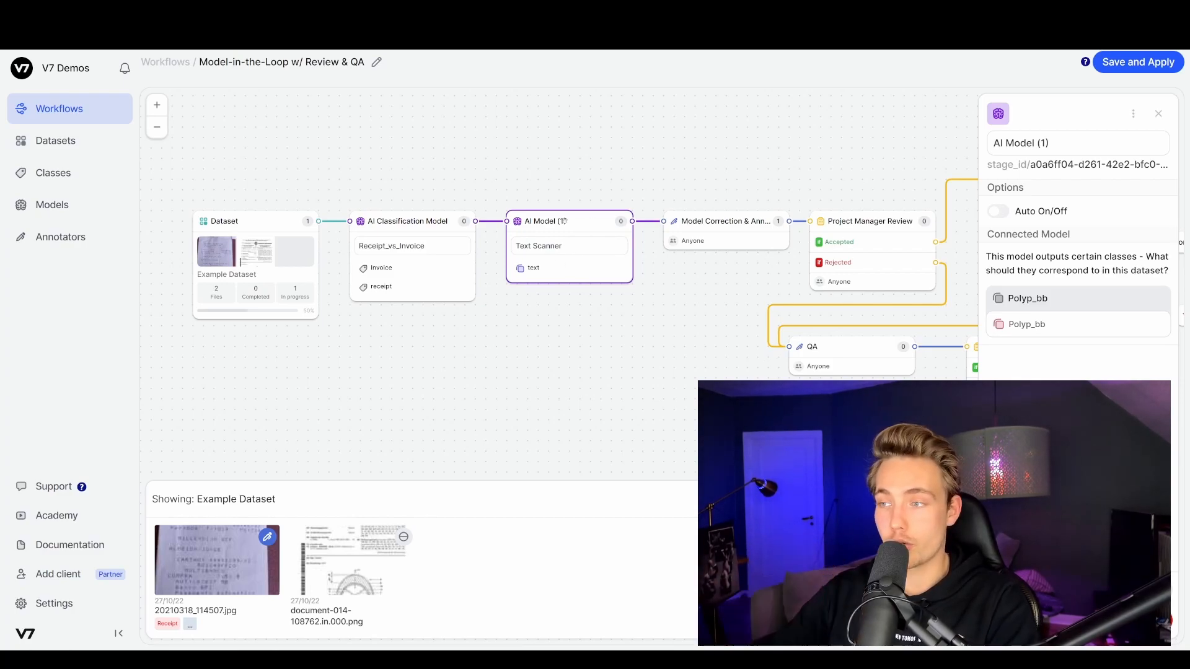
{"action": "left_click_drag", "start_coordinate": [686, 337], "coordinate": [639, 341]}
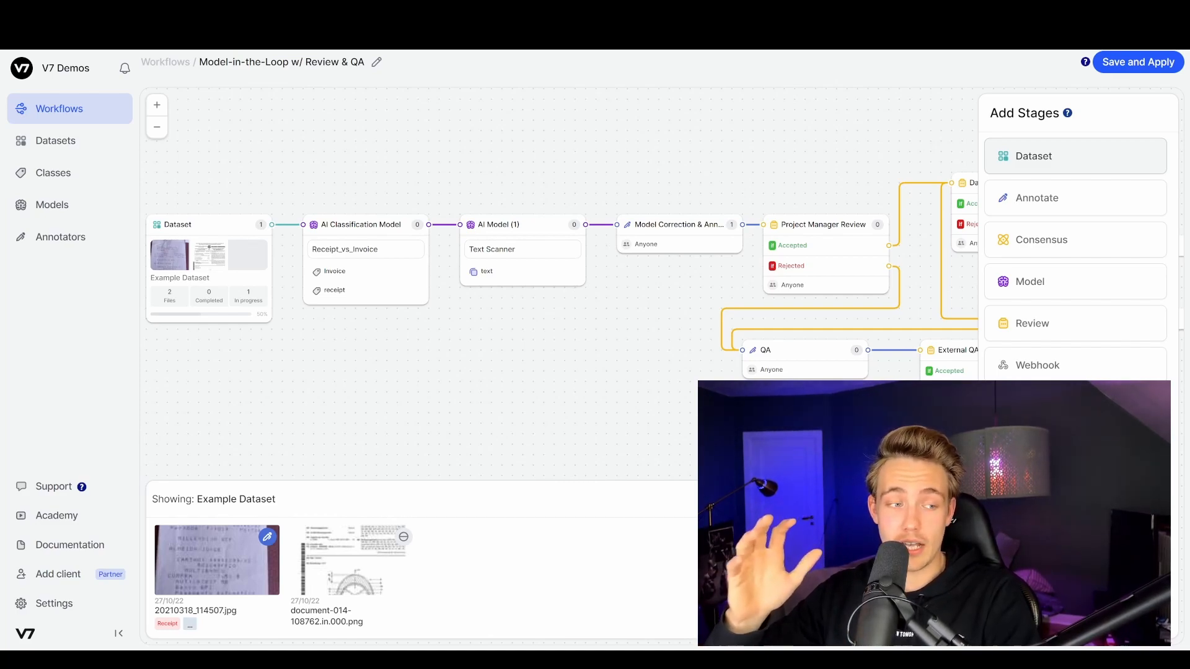
Examine the chain from the dataset through both AI models, and the user assignment of the Model Correction & Annotate stage.
{"action": "left_click_drag", "start_coordinate": [519, 397], "coordinate": [487, 364]}
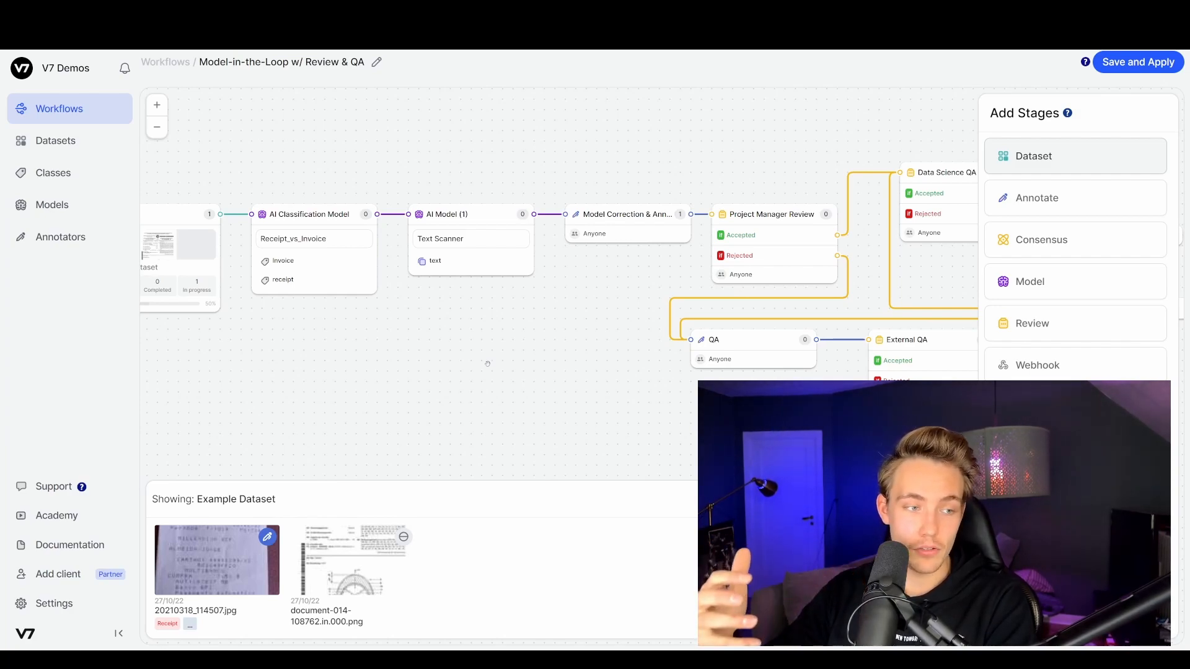
{"action": "scroll", "coordinate": [551, 405], "scroll_direction": "right", "scroll_amount": 3}
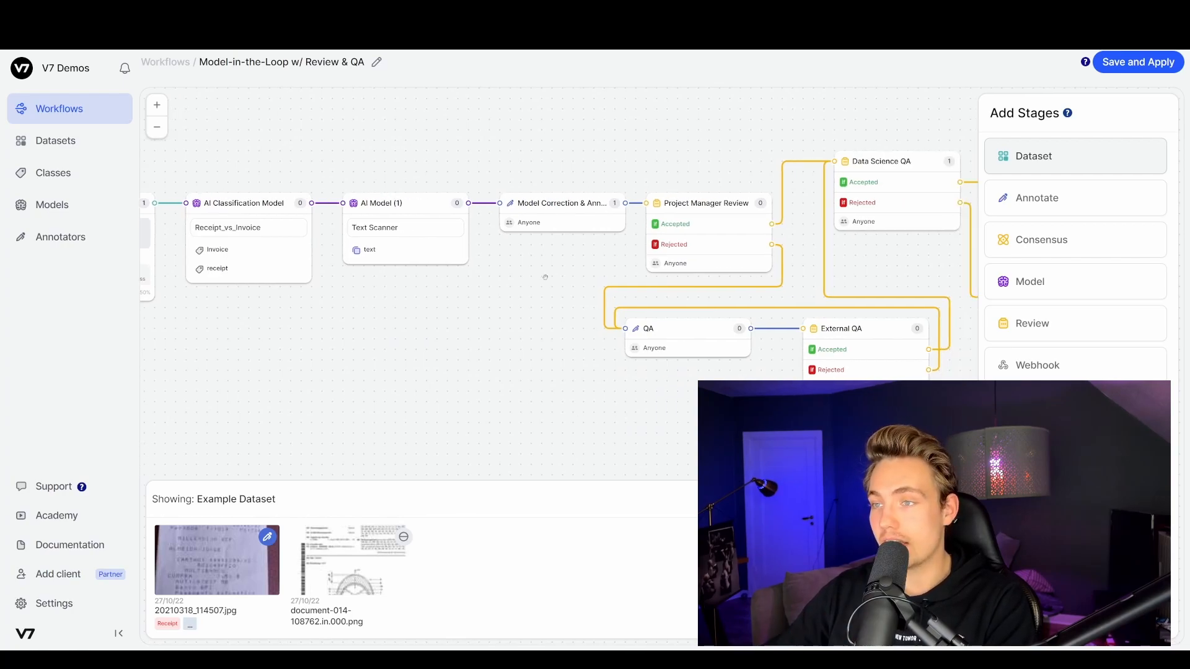
{"action": "left_click_drag", "start_coordinate": [533, 291], "coordinate": [566, 321]}
{"action": "scroll", "coordinate": [566, 329], "scroll_direction": "down", "scroll_amount": 3}
{"action": "left_click_drag", "start_coordinate": [552, 385], "coordinate": [514, 374]}
{"action": "left_click_drag", "start_coordinate": [526, 284], "coordinate": [541, 296]}
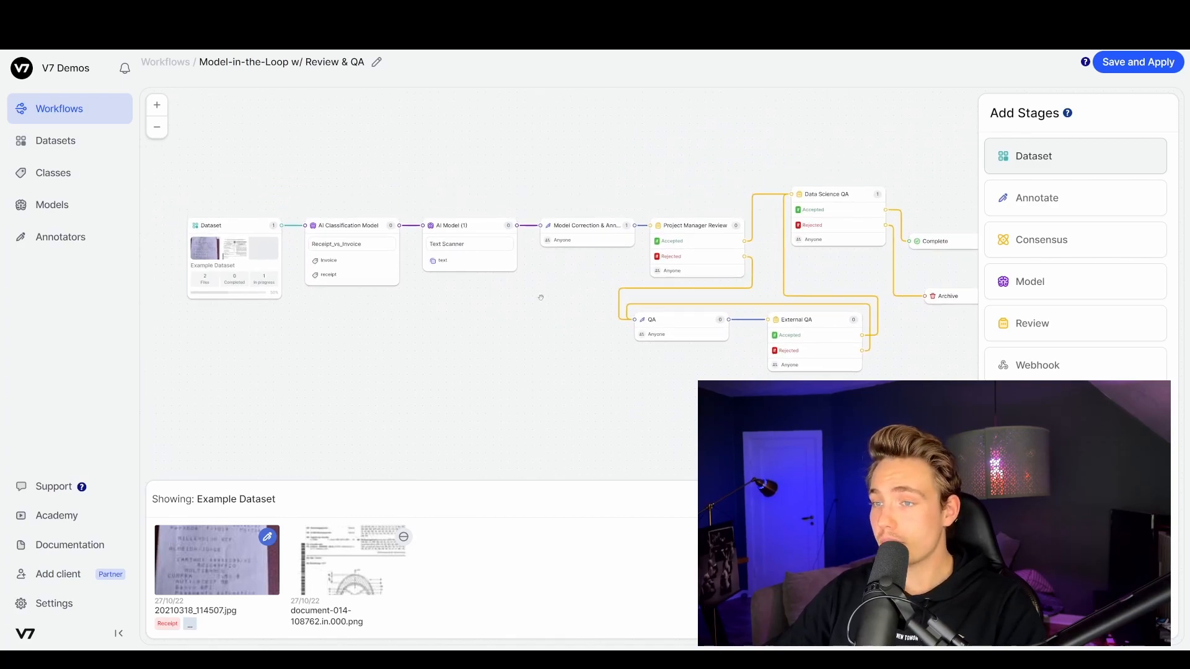
{"action": "scroll", "coordinate": [541, 296], "scroll_direction": "up", "scroll_amount": 2}
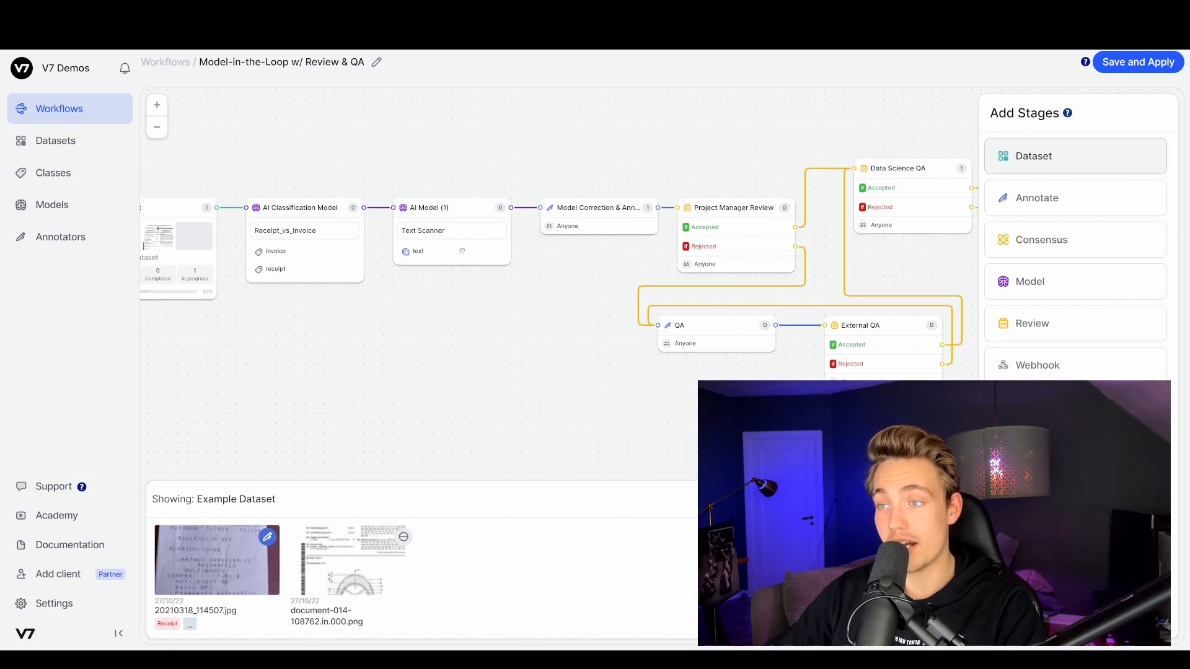
{"action": "left_click_drag", "start_coordinate": [576, 257], "coordinate": [558, 260]}
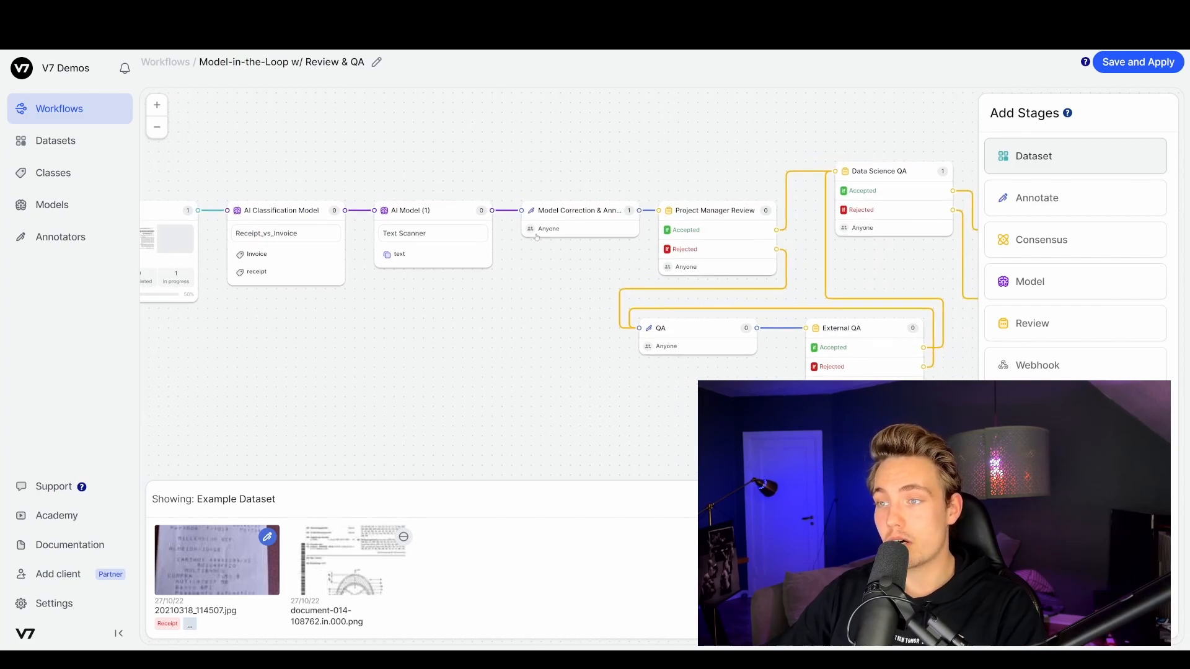
{"action": "left_click", "coordinate": [579, 227]}
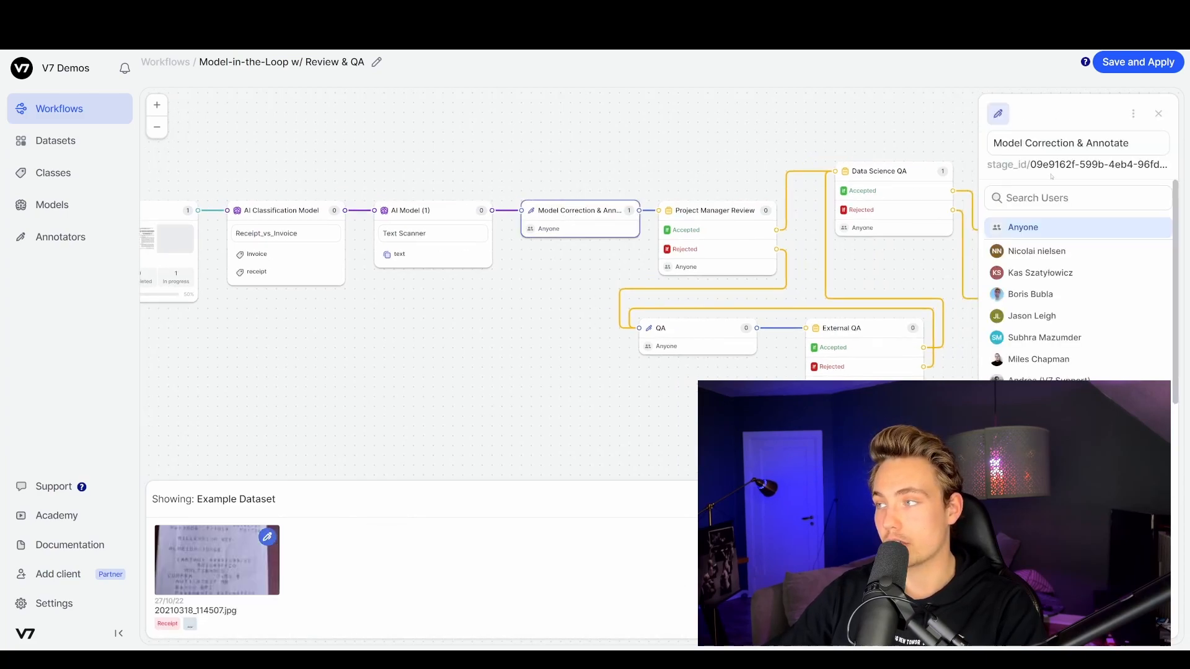
{"action": "left_click", "coordinate": [1158, 113]}
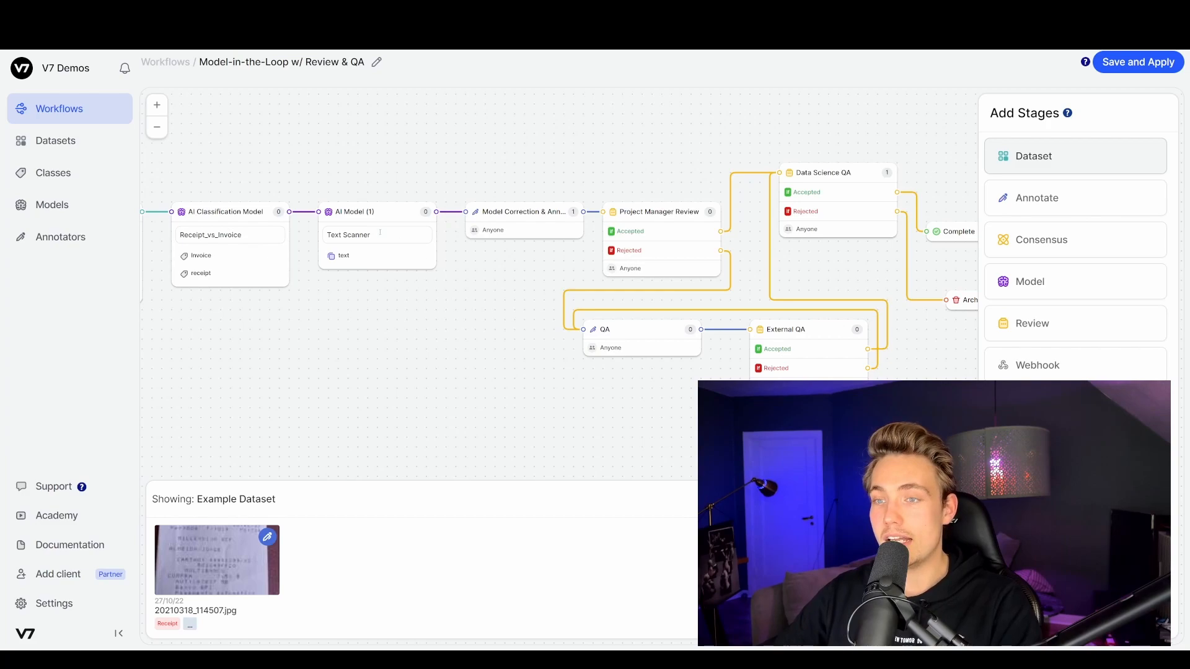
Examine how Project Manager Review, QA, External QA and Data Science QA route items to Complete and Archive.
{"action": "mouse_move", "coordinate": [430, 359]}
{"action": "left_mouse_down"}
{"action": "mouse_move", "coordinate": [457, 355]}
{"action": "mouse_move", "coordinate": [435, 354]}
{"action": "left_mouse_up"}
{"action": "left_click_drag", "start_coordinate": [516, 249], "coordinate": [406, 279]}
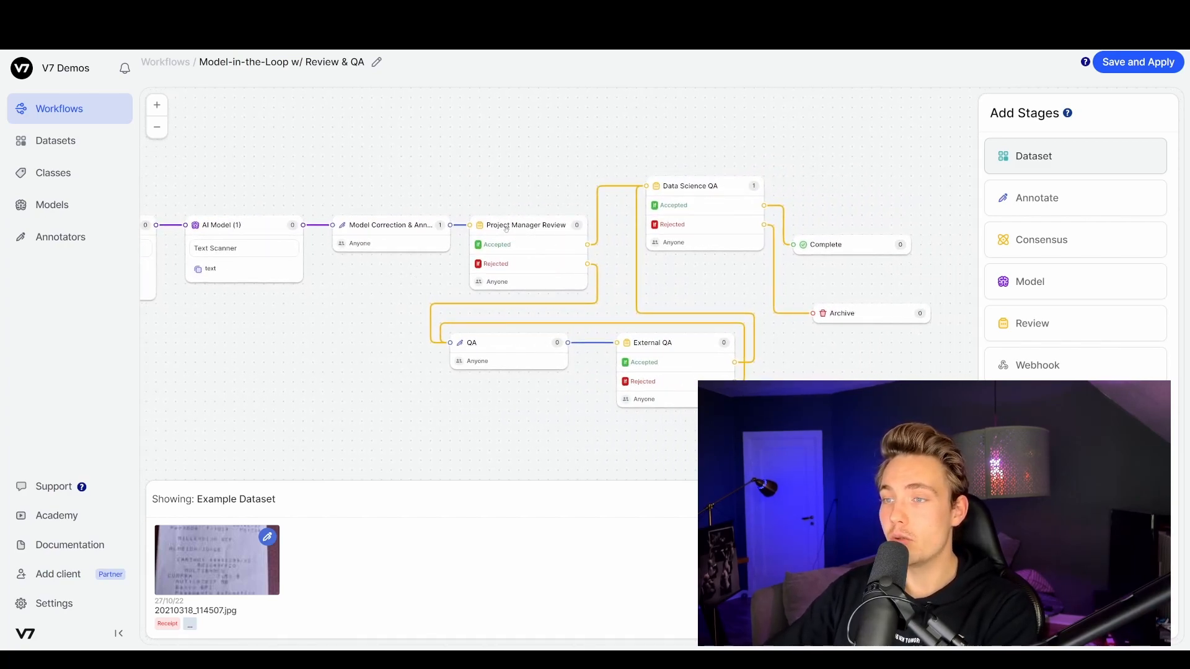
{"action": "left_click_drag", "start_coordinate": [556, 228], "coordinate": [460, 225]}
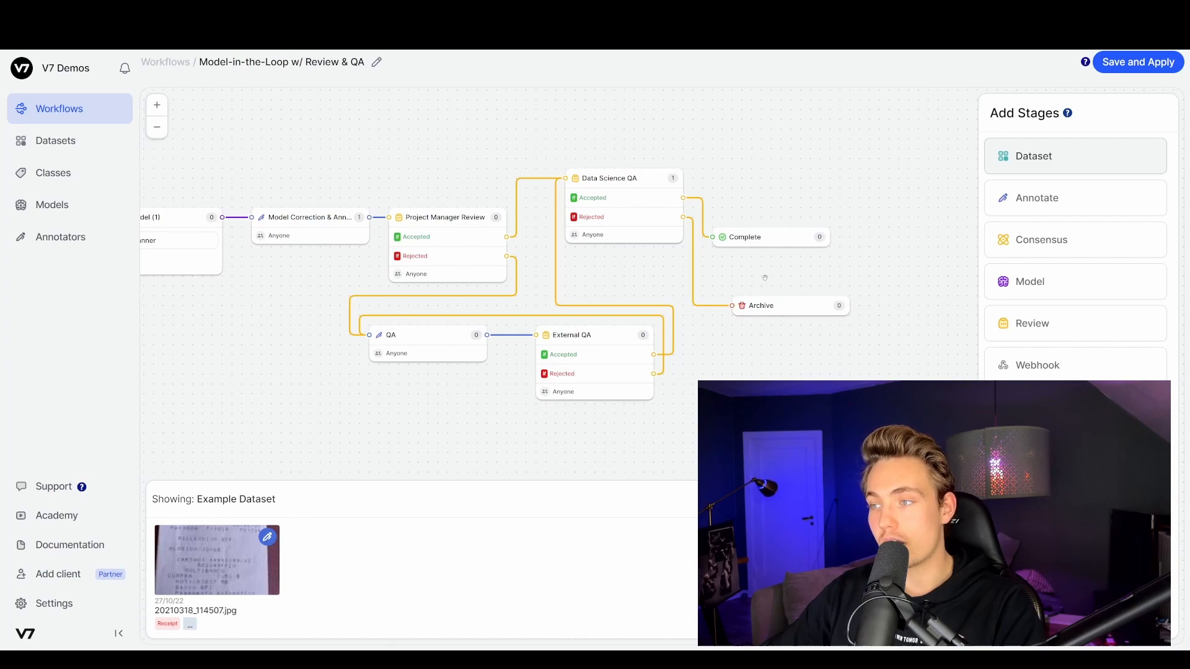
{"action": "left_click_drag", "start_coordinate": [748, 273], "coordinate": [760, 275]}
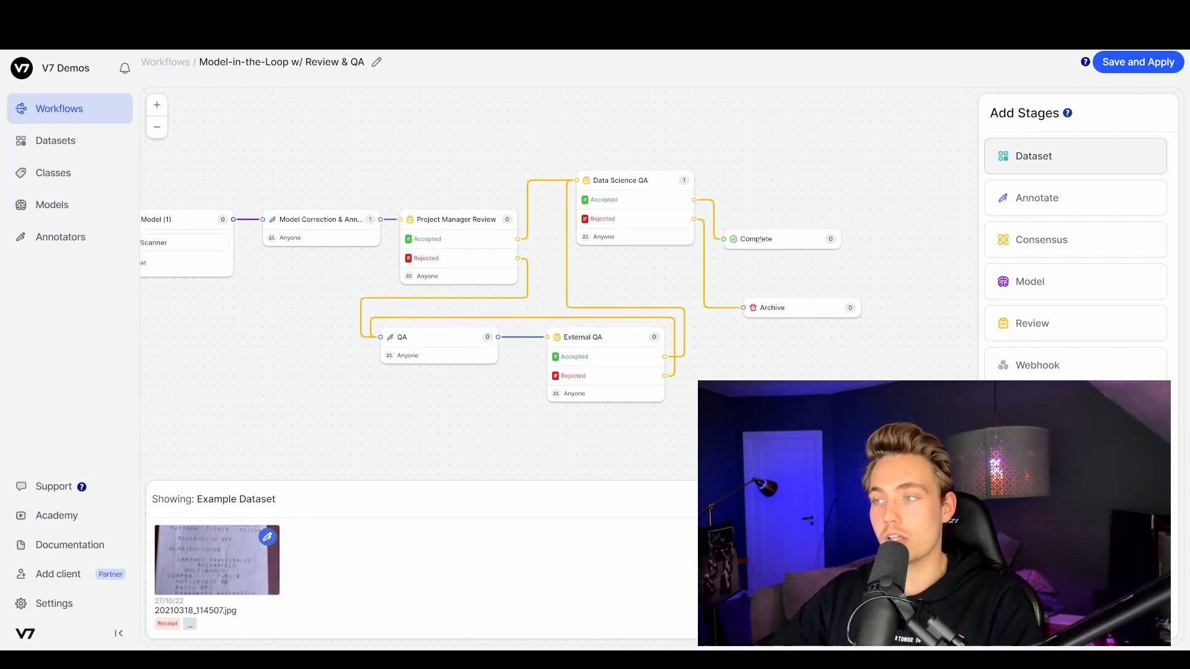
{"action": "left_click_drag", "start_coordinate": [783, 196], "coordinate": [858, 184]}
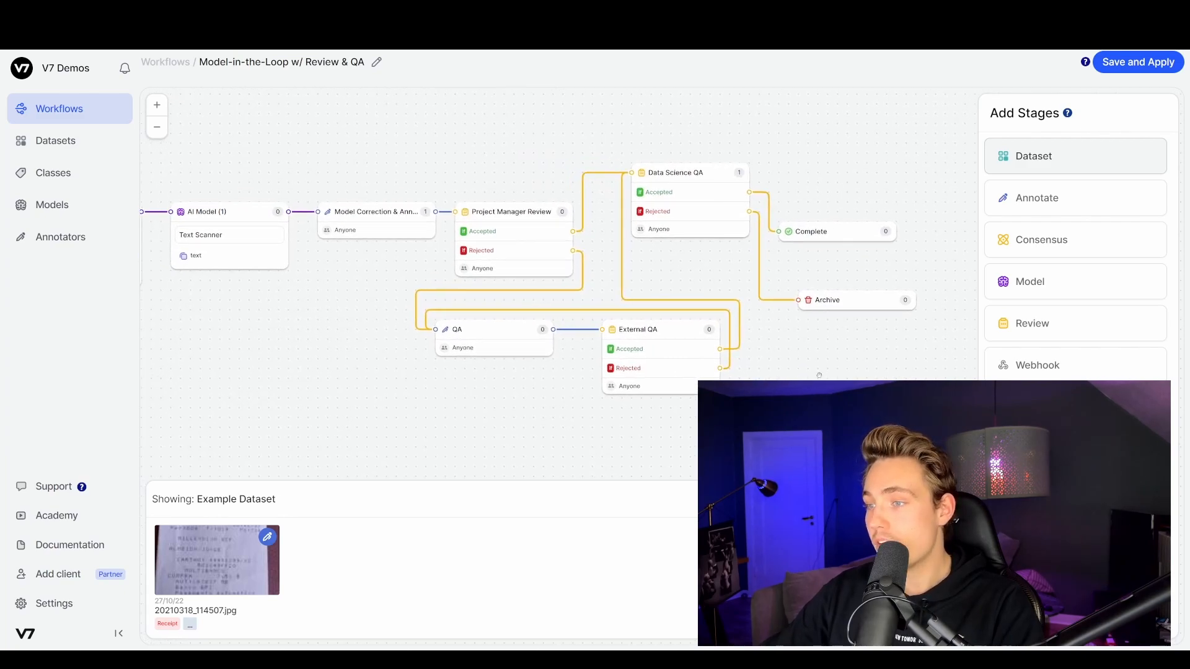
{"action": "left_click_drag", "start_coordinate": [370, 355], "coordinate": [401, 368]}
{"action": "scroll", "coordinate": [397, 363], "scroll_direction": "down", "scroll_amount": 3}
{"action": "scroll", "coordinate": [503, 382], "scroll_direction": "up", "scroll_amount": 3}
{"action": "left_click_drag", "start_coordinate": [531, 407], "coordinate": [496, 386]}
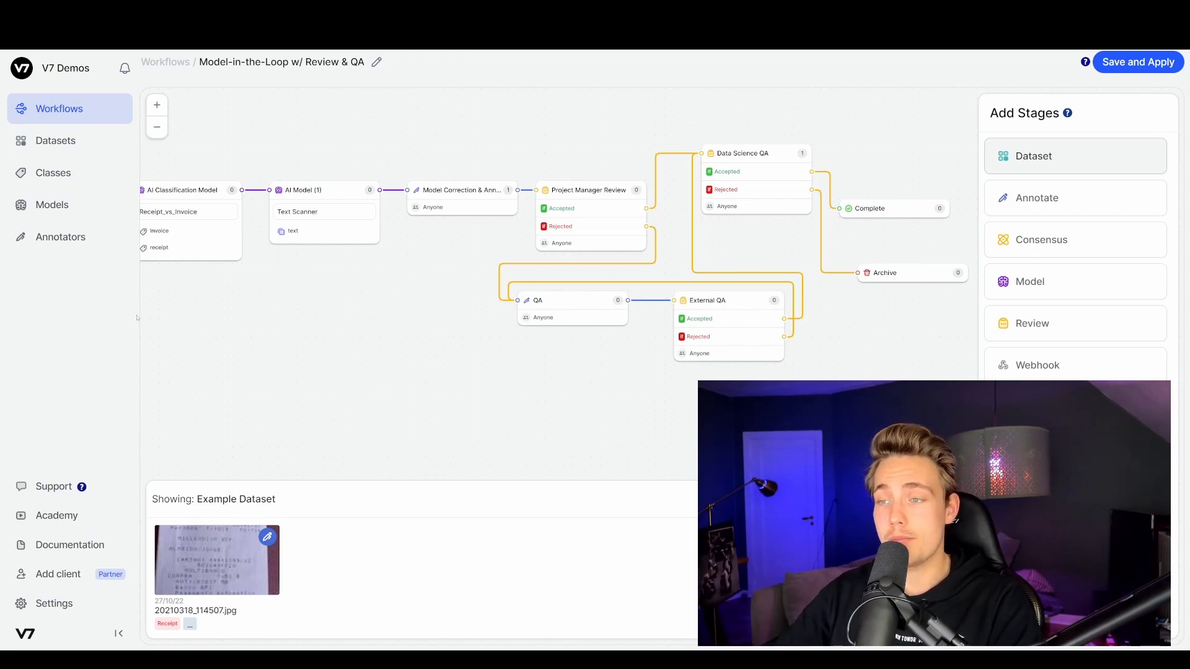
{"action": "left_click_drag", "start_coordinate": [522, 384], "coordinate": [468, 384]}
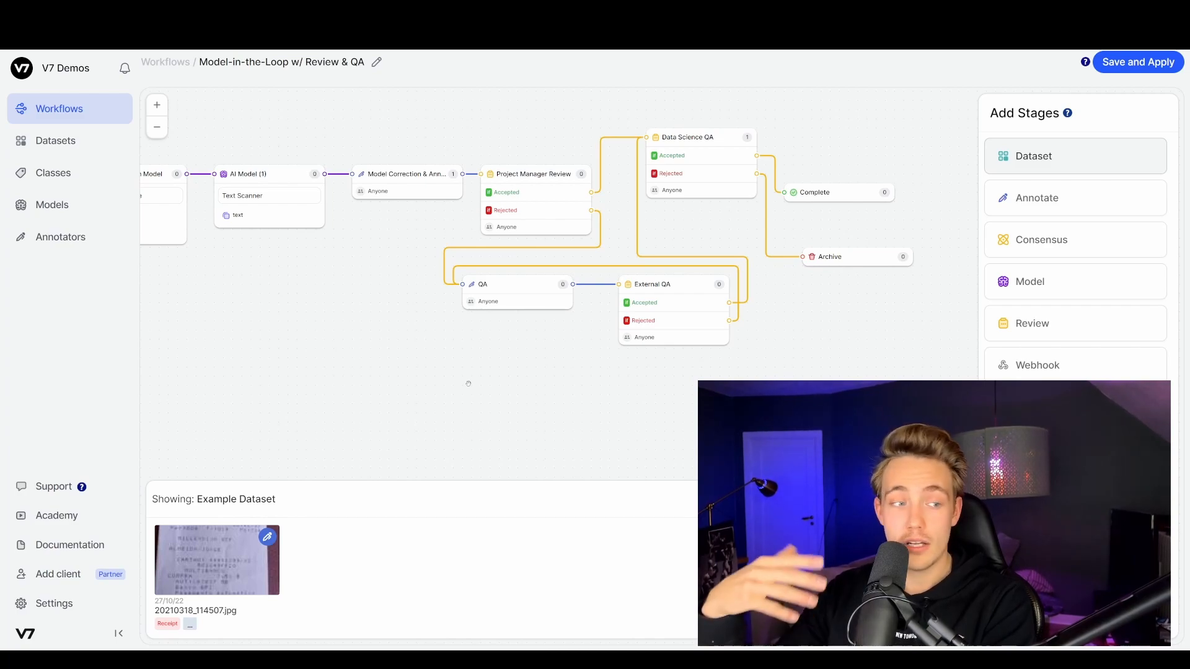
{"action": "left_click_drag", "start_coordinate": [572, 396], "coordinate": [554, 398]}
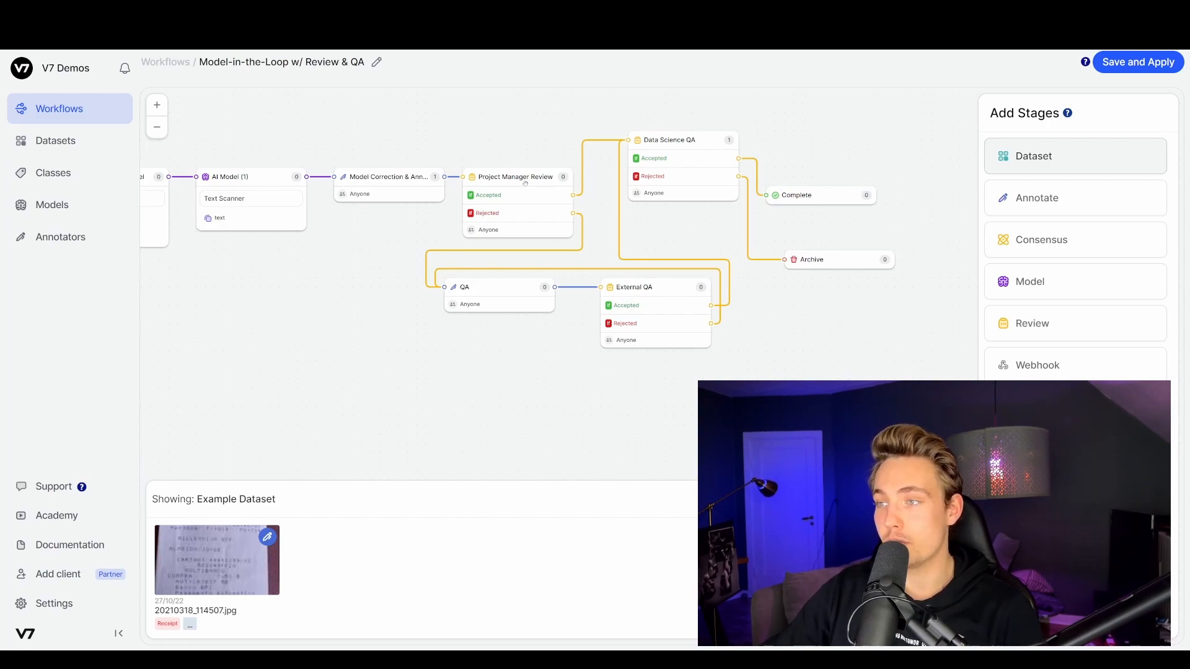
{"action": "mouse_move", "coordinate": [663, 226]}
{"action": "left_mouse_down"}
{"action": "mouse_move", "coordinate": [646, 229]}
{"action": "mouse_move", "coordinate": [647, 242]}
{"action": "mouse_move", "coordinate": [656, 237]}
{"action": "left_mouse_up"}
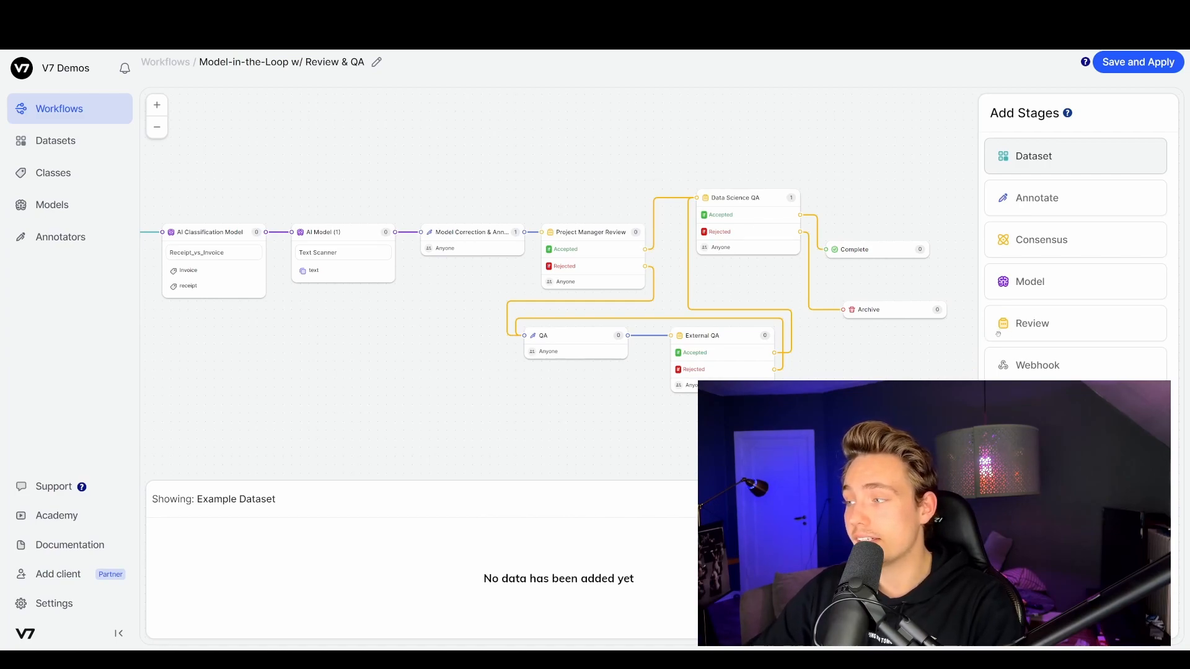
{"action": "left_click_drag", "start_coordinate": [857, 374], "coordinate": [831, 364]}
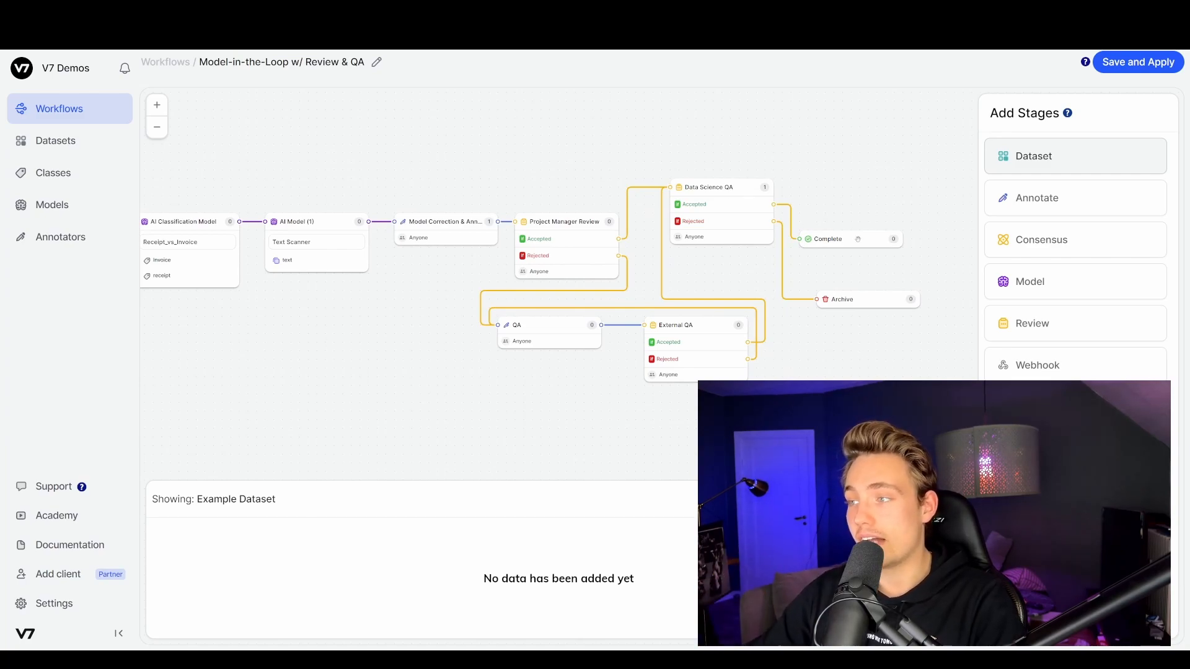
{"action": "left_click_drag", "start_coordinate": [846, 214], "coordinate": [862, 211]}
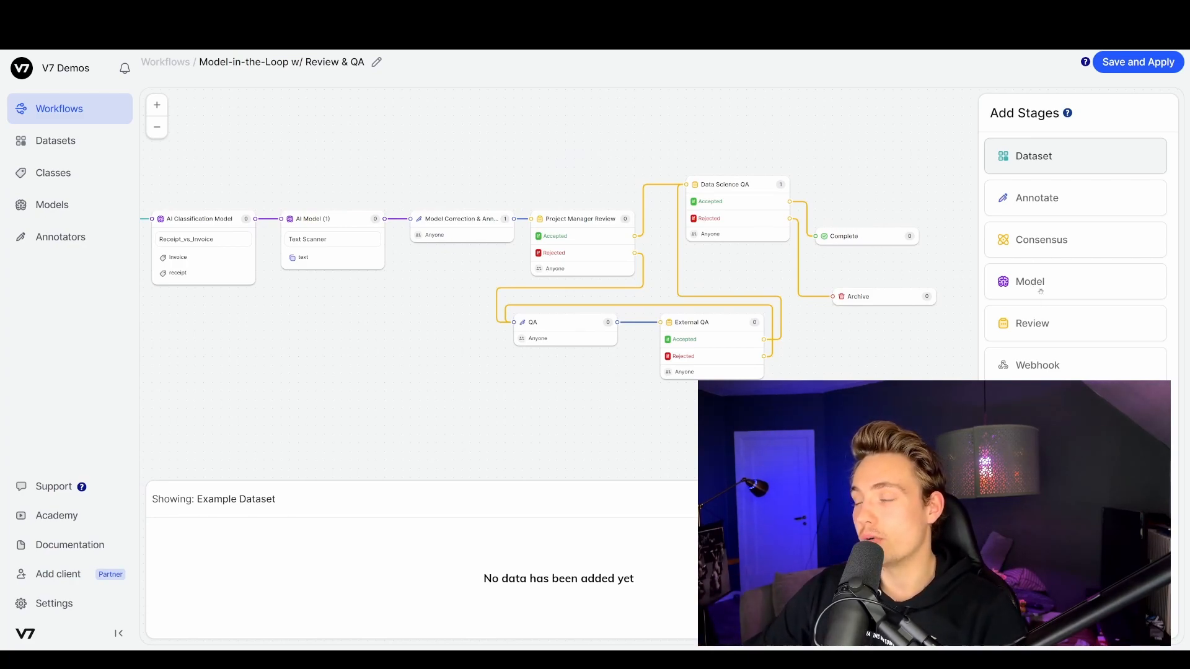
{"action": "left_click_drag", "start_coordinate": [884, 198], "coordinate": [858, 189]}
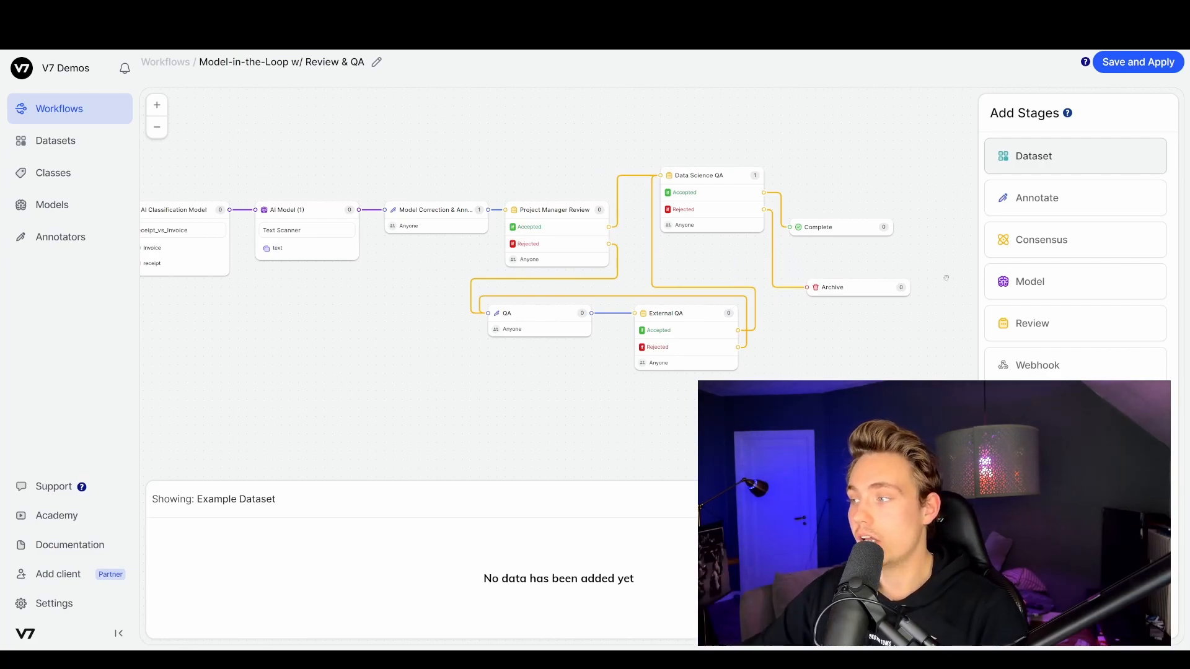
Add a Webhook stage to the canvas below the Archive stage.
{"action": "left_click_drag", "start_coordinate": [1019, 363], "coordinate": [860, 369]}
{"action": "left_click_drag", "start_coordinate": [917, 338], "coordinate": [758, 289]}
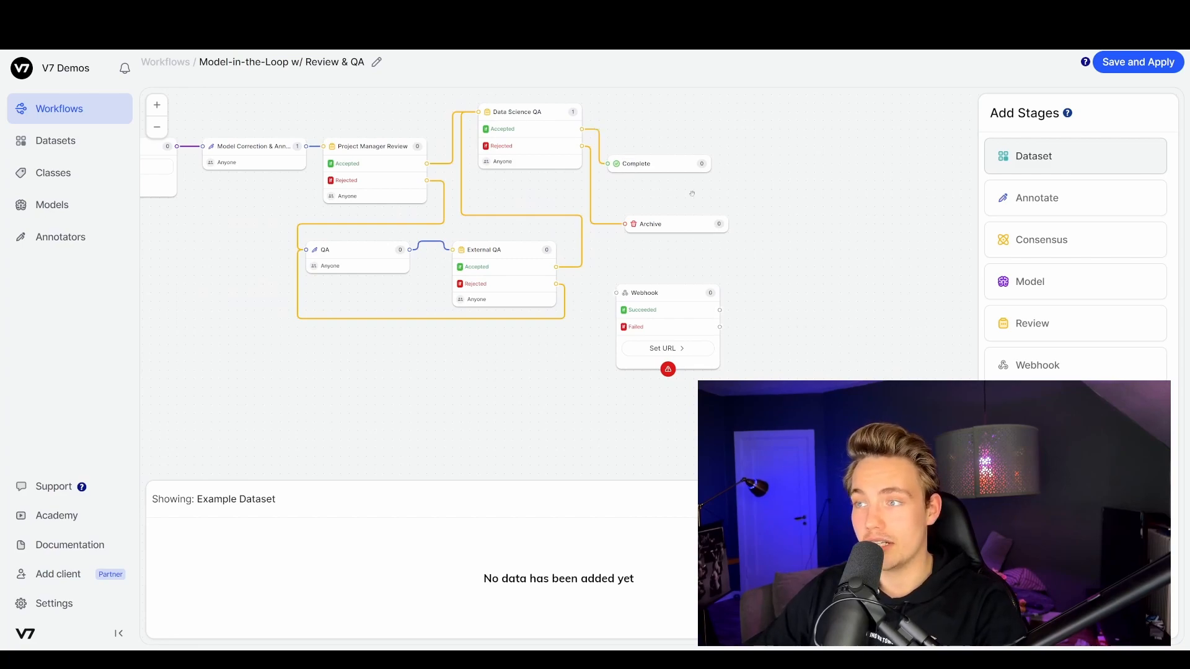
{"action": "left_click_drag", "start_coordinate": [655, 129], "coordinate": [673, 129]}
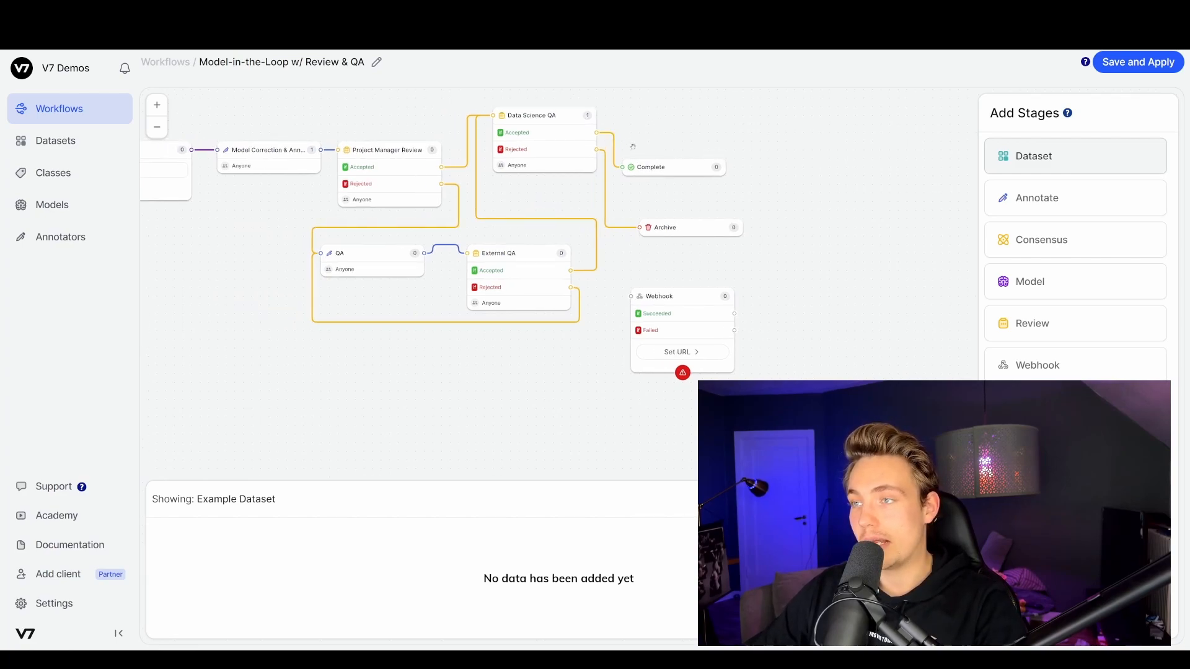
Reroute the Accepted output of Data Science QA to the Webhook stage and open the Webhook's settings.
{"action": "left_click_drag", "start_coordinate": [604, 135], "coordinate": [676, 303]}
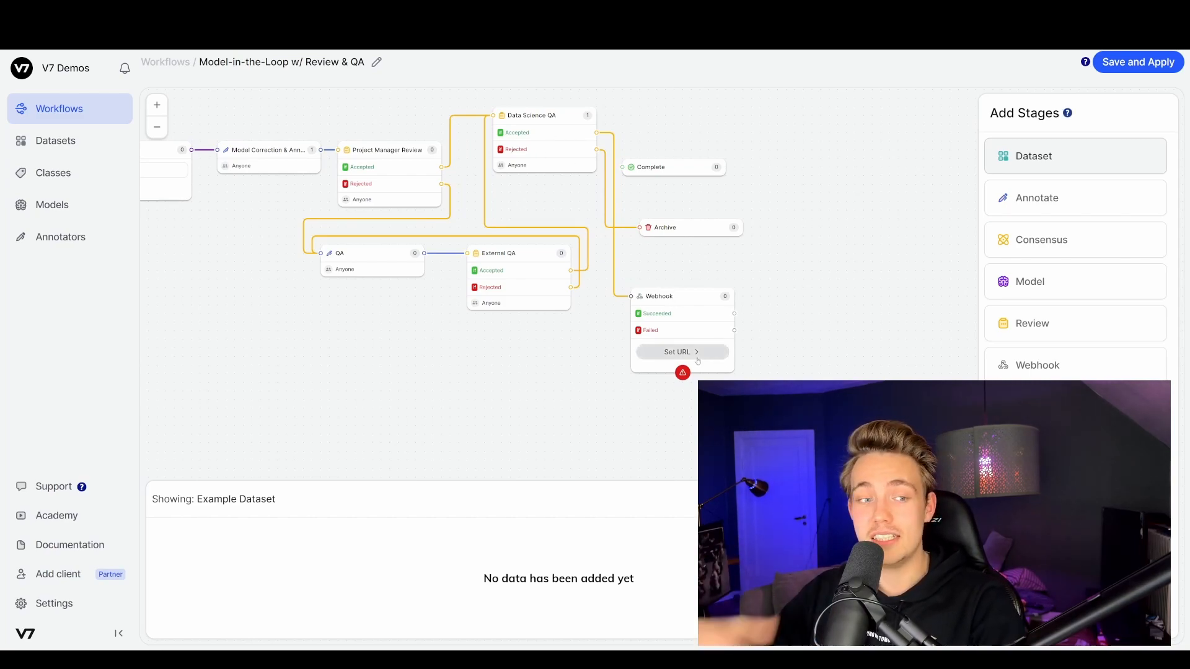
{"action": "left_click", "coordinate": [662, 298]}
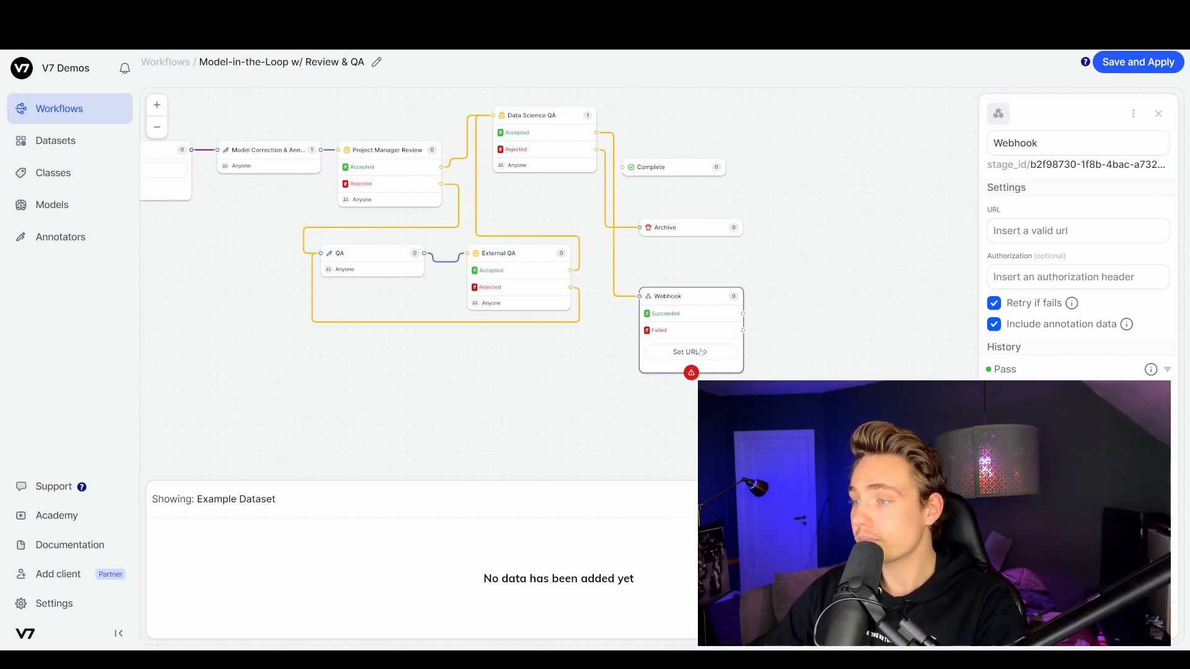
Connect the Webhook's Succeeded output to the Complete stage and its Failed output back to Data Science QA.
{"action": "left_click_drag", "start_coordinate": [743, 314], "coordinate": [630, 166]}
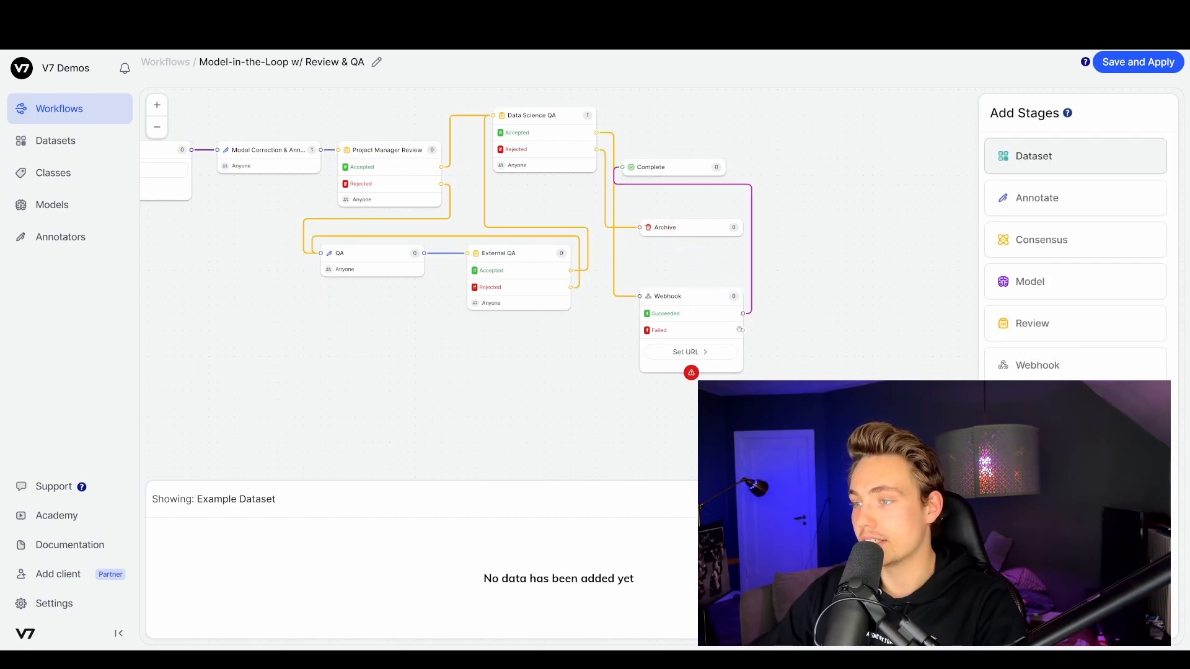
{"action": "left_click_drag", "start_coordinate": [743, 332], "coordinate": [534, 117]}
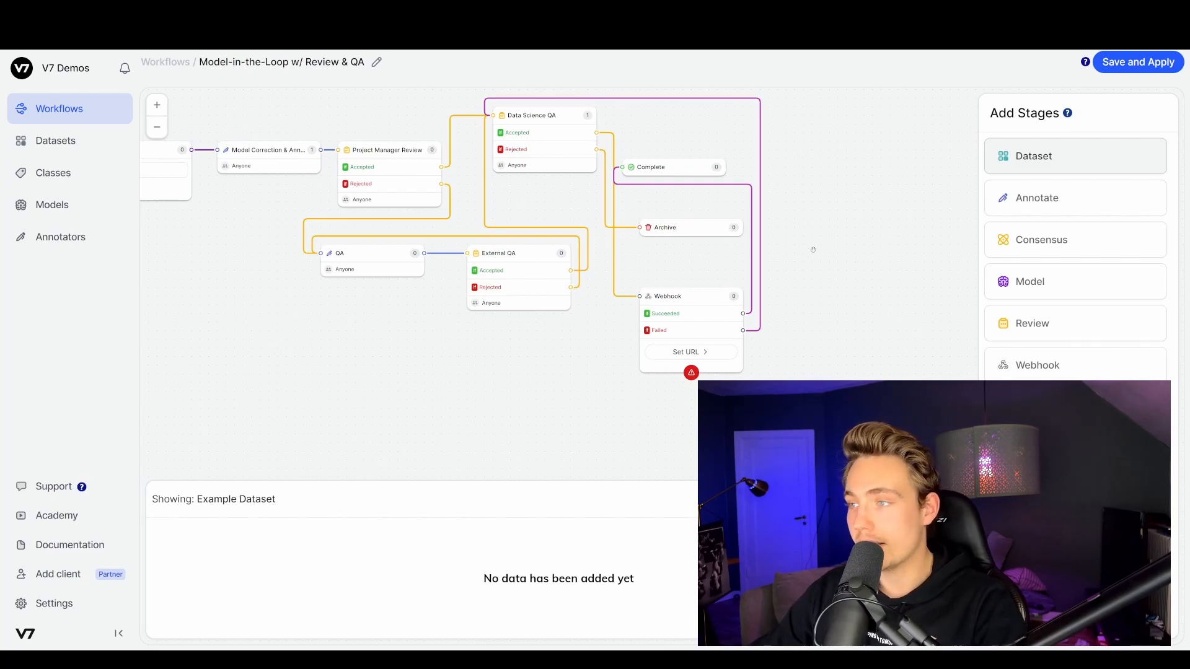
{"action": "left_click_drag", "start_coordinate": [813, 247], "coordinate": [878, 276]}
{"action": "left_click_drag", "start_coordinate": [539, 398], "coordinate": [634, 393]}
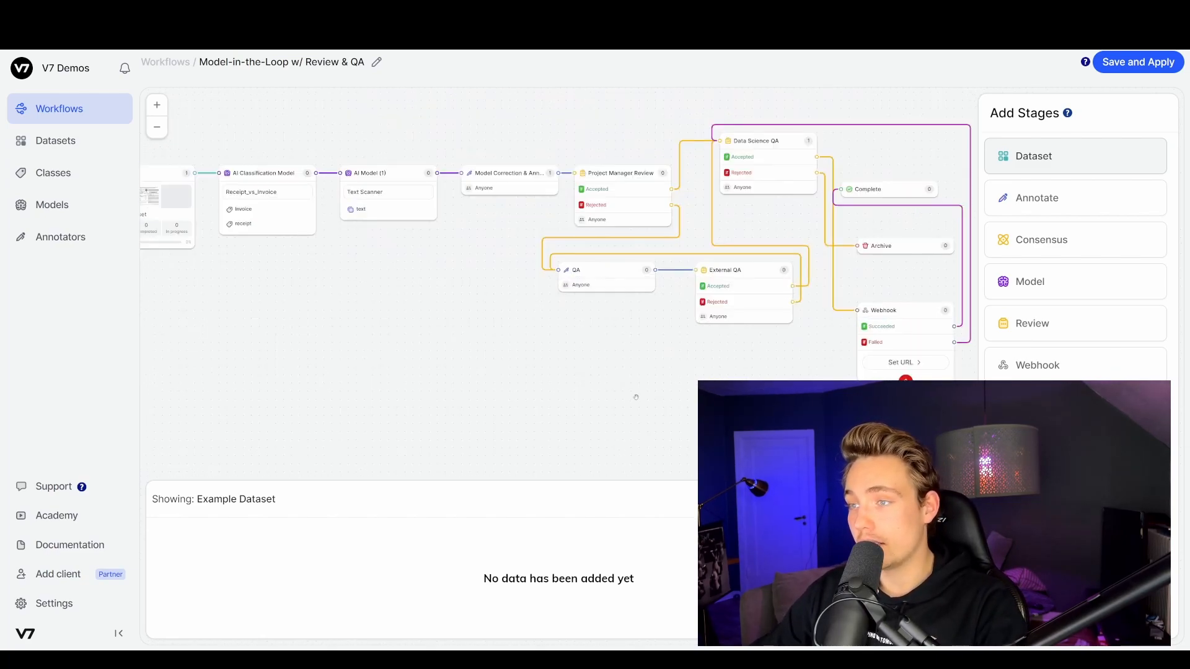
{"action": "scroll", "coordinate": [623, 388], "scroll_direction": "down", "scroll_amount": 3}
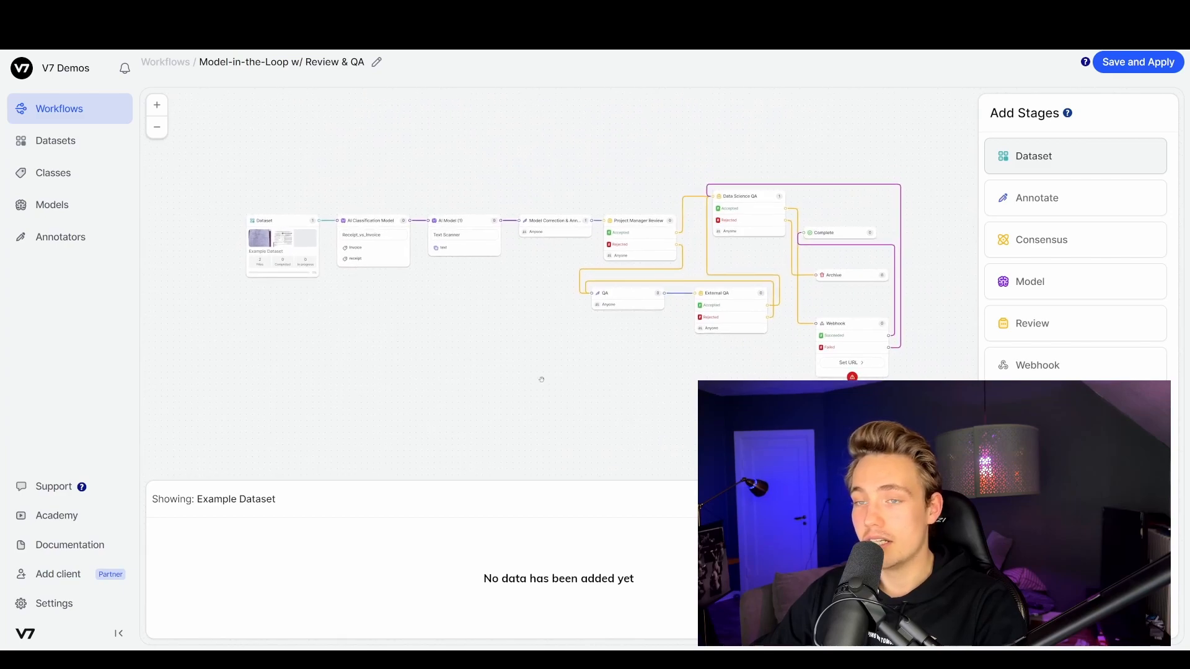